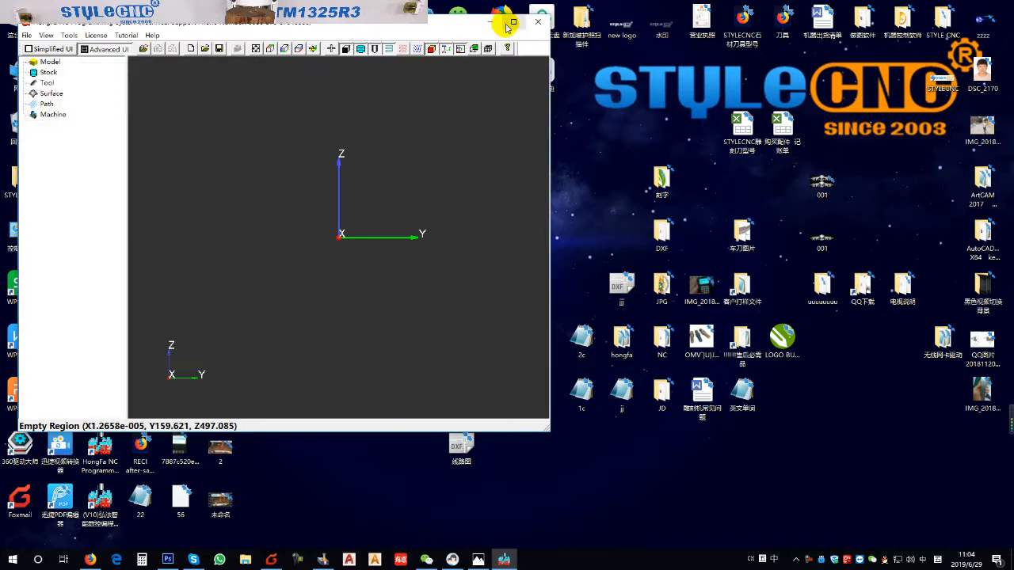
Load model file 223 with auto-detected file type and a scaling of 1 on all axes.
right_click(32, 44)
left_click(53, 53)
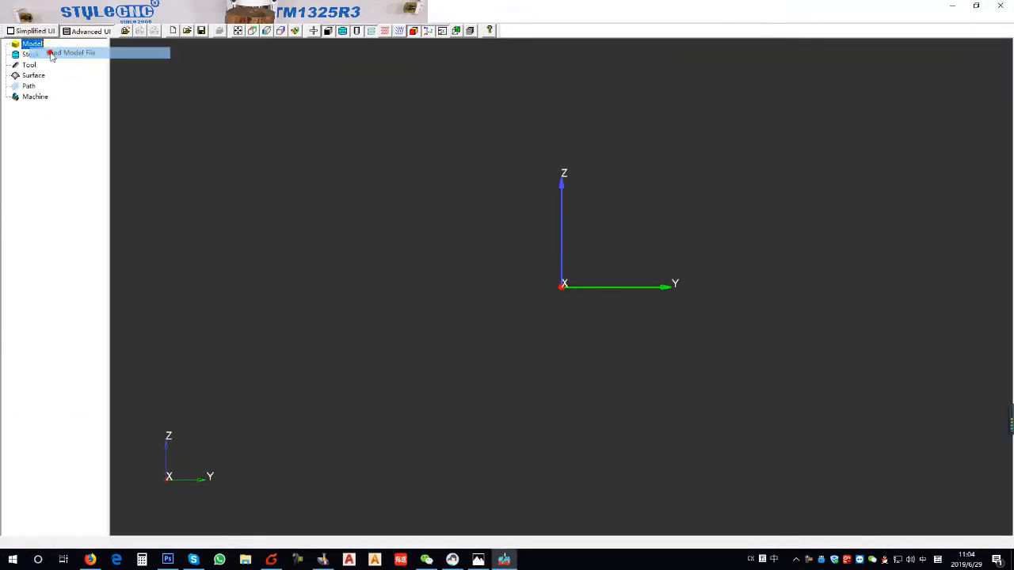
left_click(367, 203)
scroll(575, 292, "down", 3)
scroll(576, 291, "down", 4)
left_click(583, 291)
scroll(589, 290, "down", 1)
double_click(607, 221)
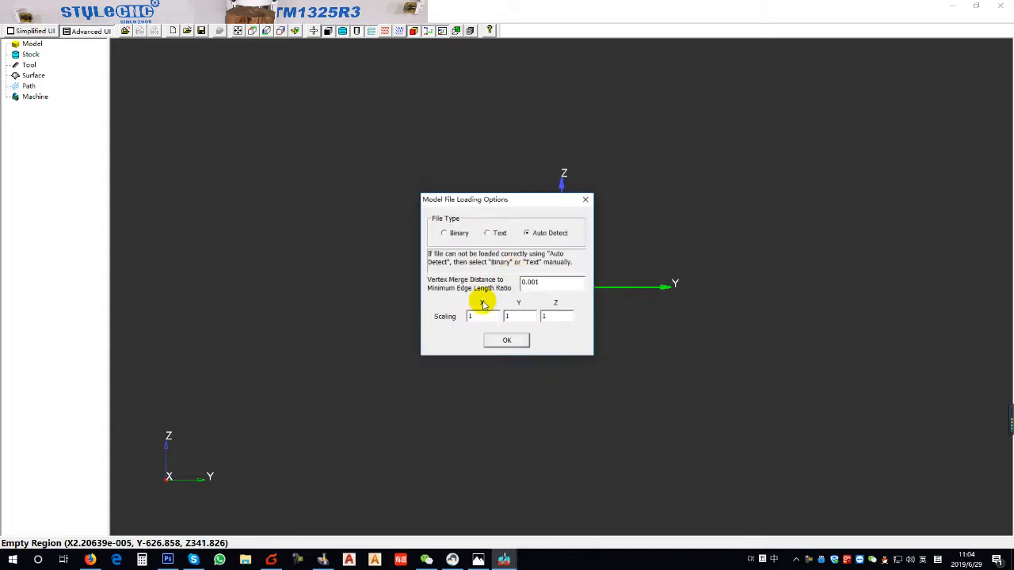
left_click(512, 343)
Examine the loaded model from several directions and return to the XY view.
left_click_drag(611, 237, 375, 310)
left_click_drag(576, 313, 73, 65)
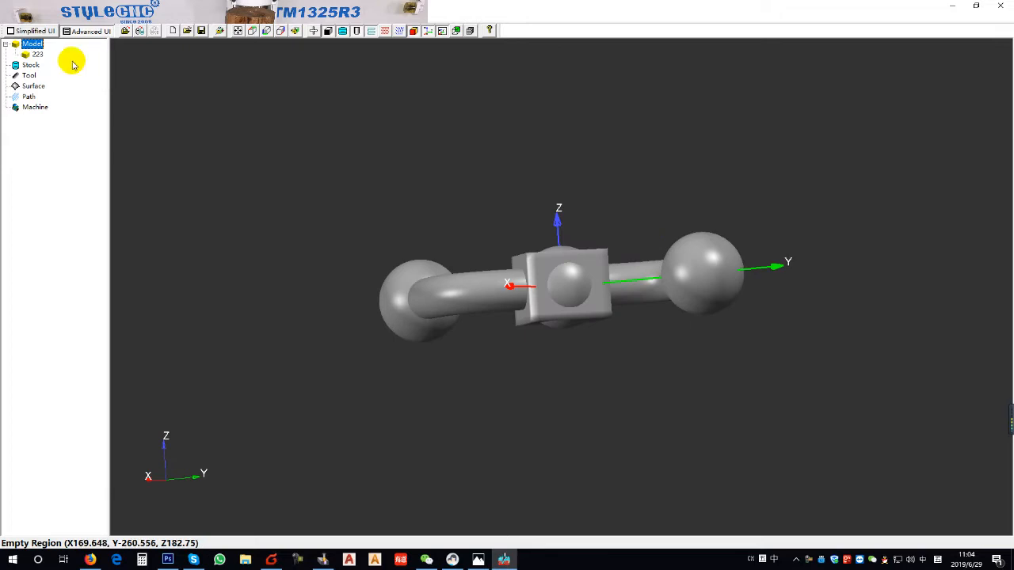
right_click(336, 163)
mouse_move(374, 192)
left_click(462, 194)
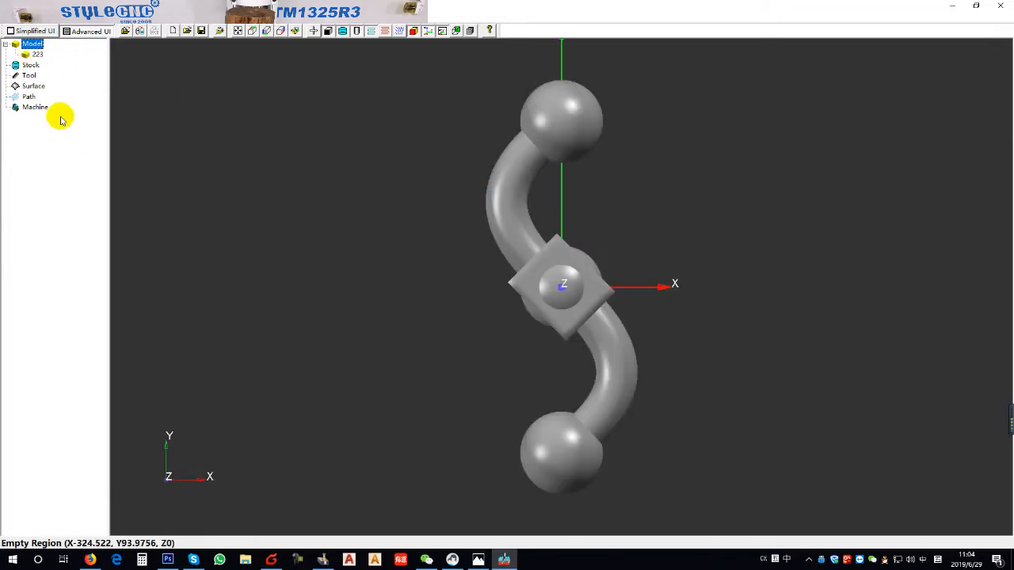
right_click(34, 58)
left_click(75, 87)
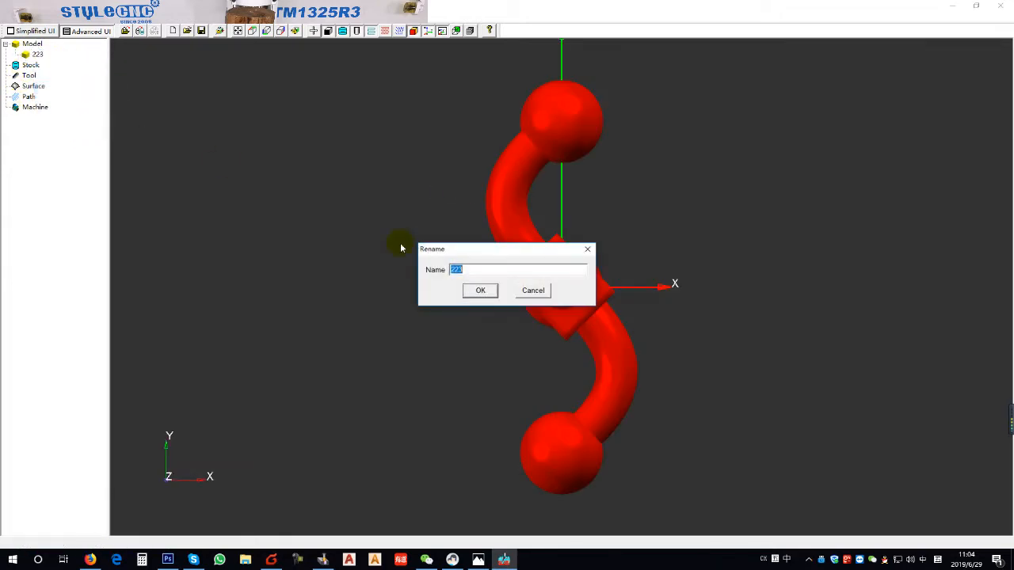
left_click(590, 251)
Try the transparent display on model 223 and switch it back to opaque.
right_click(36, 54)
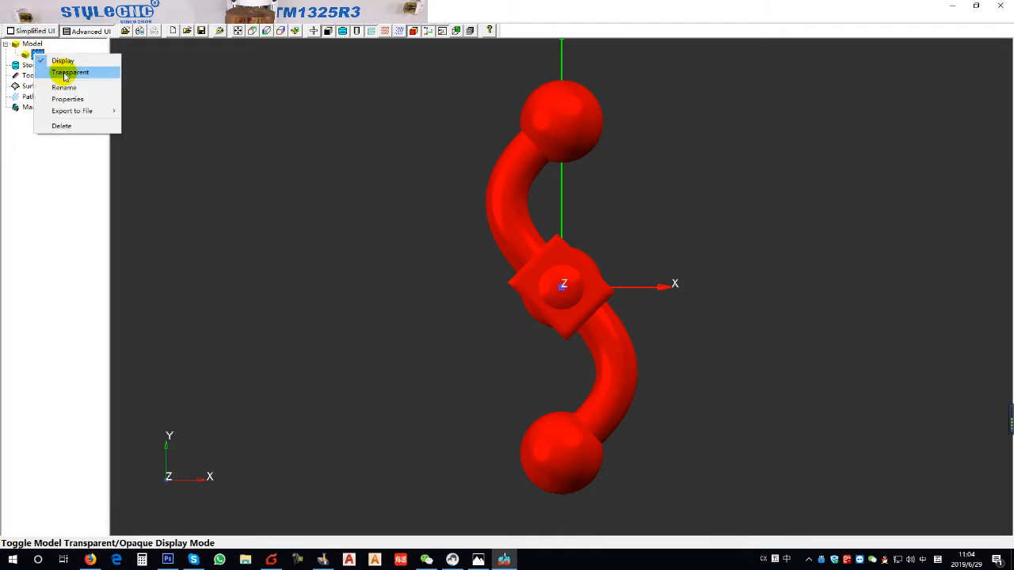
left_click(70, 73)
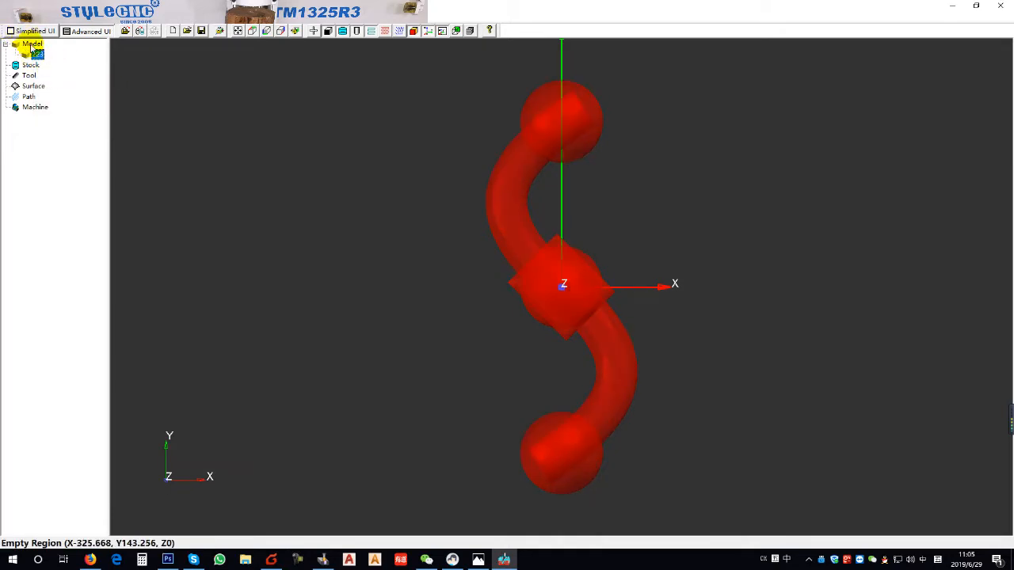
right_click(32, 50)
left_click(70, 73)
Rotate model 223 by 90 degrees about the Z axis through its model properties, using the origin as reference point.
right_click(34, 49)
left_click(68, 93)
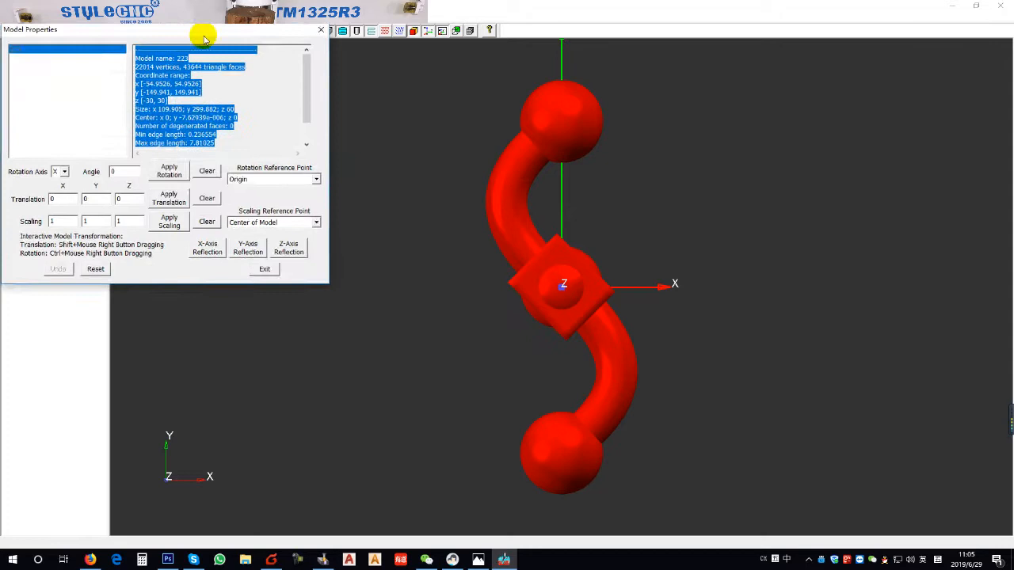
left_click_drag(203, 37, 333, 92)
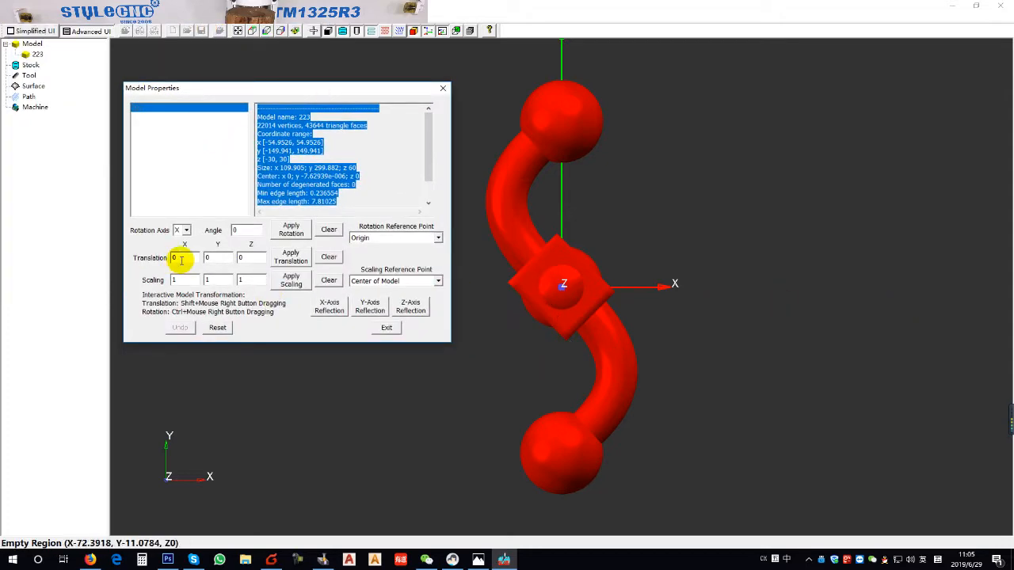
left_click(187, 230)
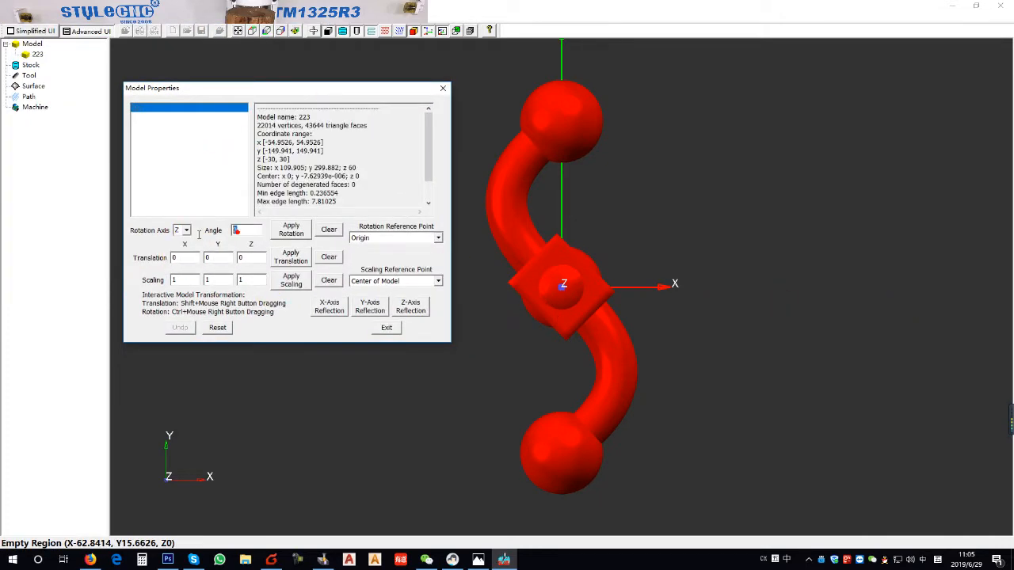
left_click(279, 234)
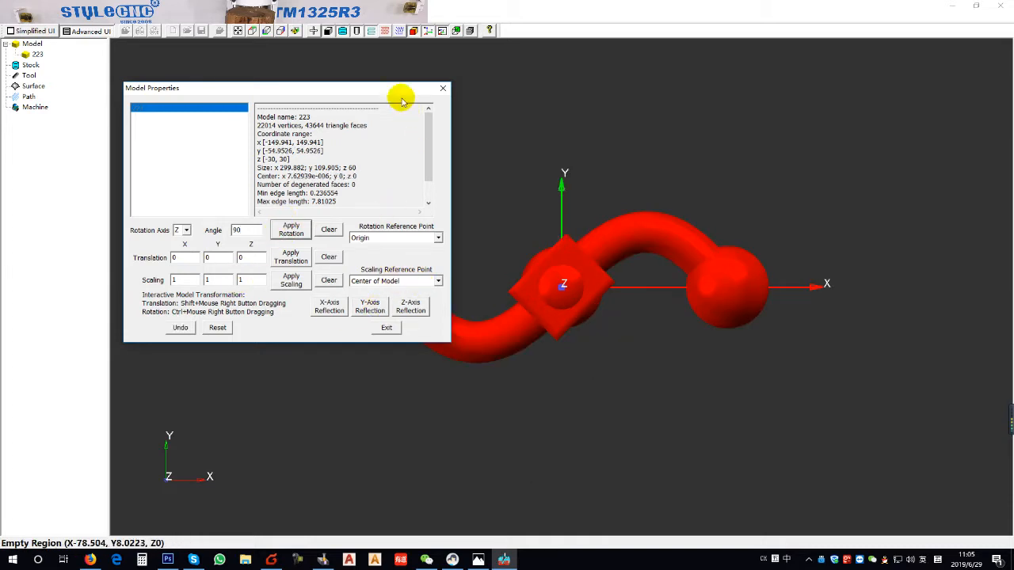
left_click_drag(400, 88, 286, 109)
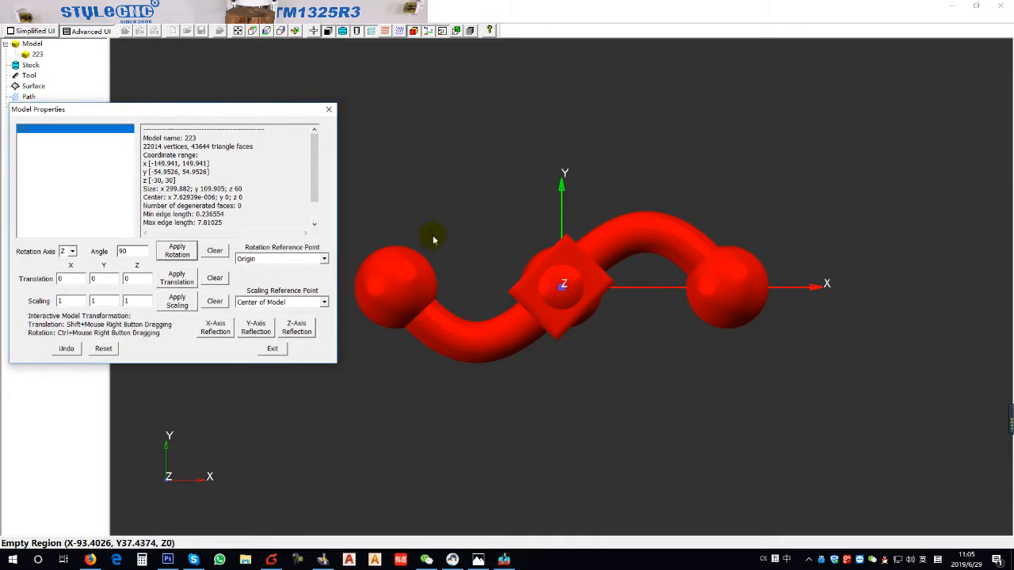
Turn on the crosshair cursor and read the coordinates at the outer edge of the sphere on the negative X side.
left_click(313, 32)
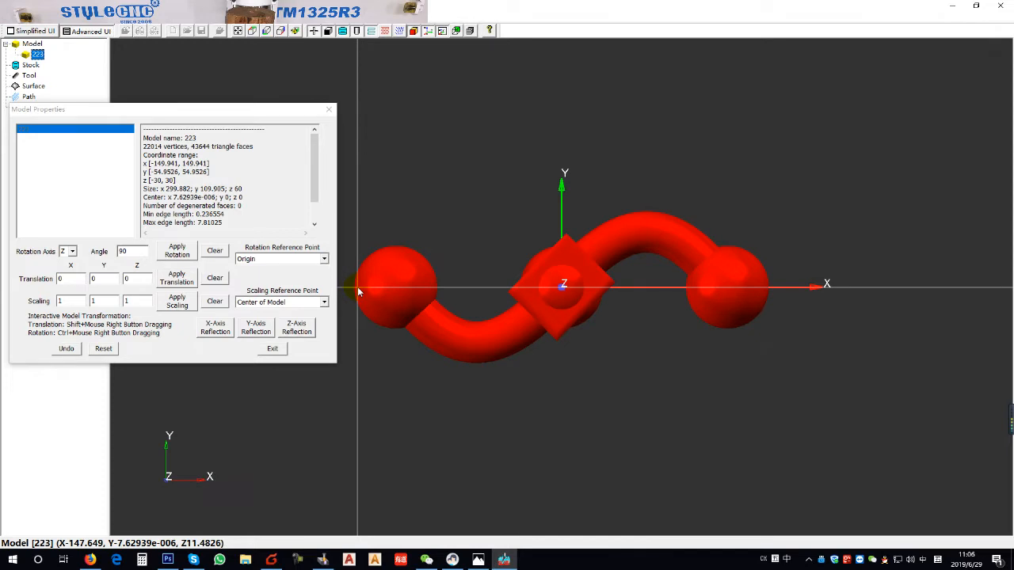
key("ctrl+alt+a")
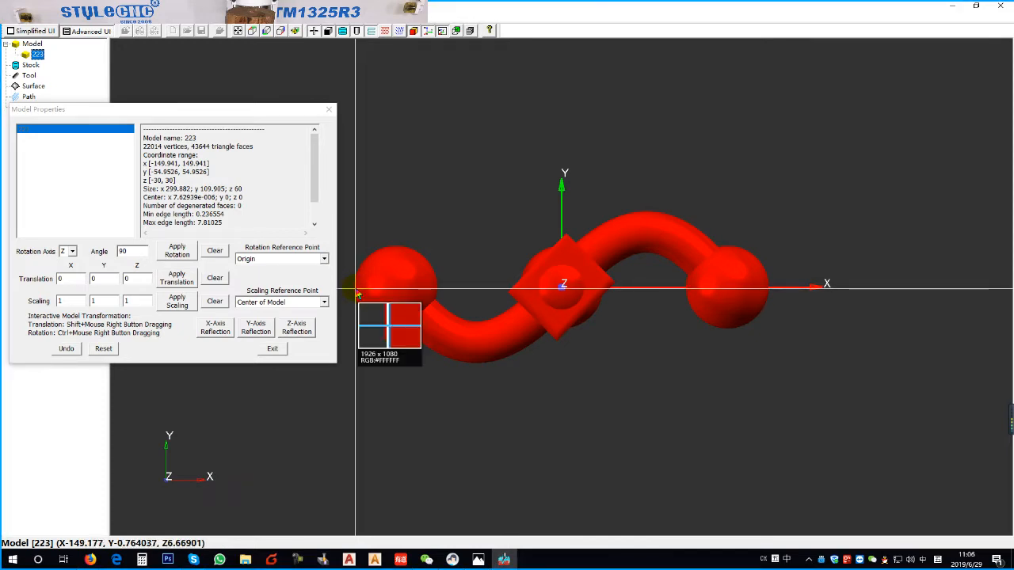
left_click_drag(60, 533, 119, 551)
key("Escape")
Translate the model by 150 along the X axis and check its position relative to the origin.
double_click(57, 278)
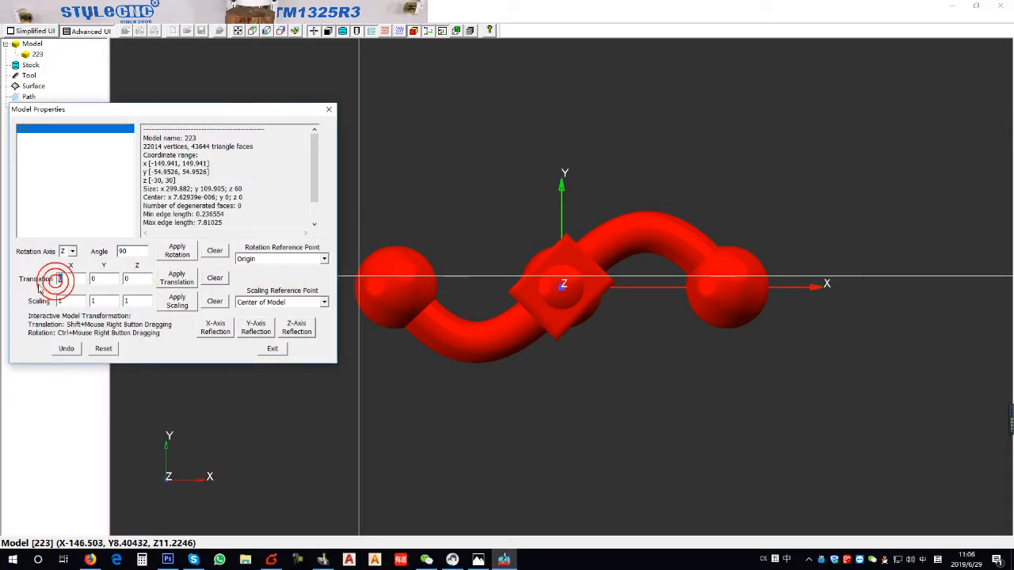
left_click(184, 283)
middle_click_drag(548, 355, 366, 277)
Rotate the model by 45 degrees about the X axis, close its properties and return to the XY view.
left_click(77, 279)
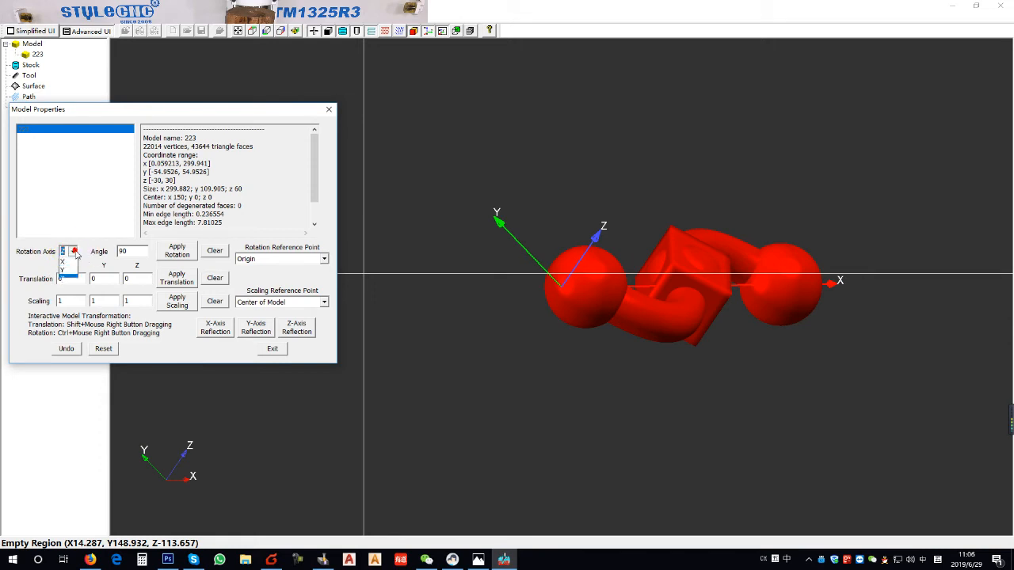
left_click(177, 251)
middle_click_drag(611, 389, 446, 294)
left_click(274, 352)
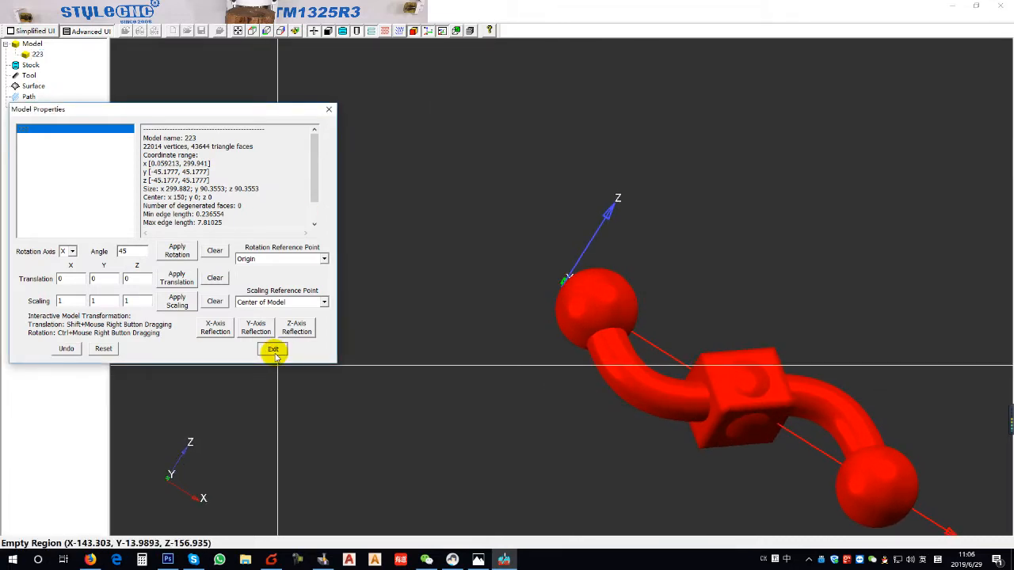
right_click(320, 222)
left_click(448, 253)
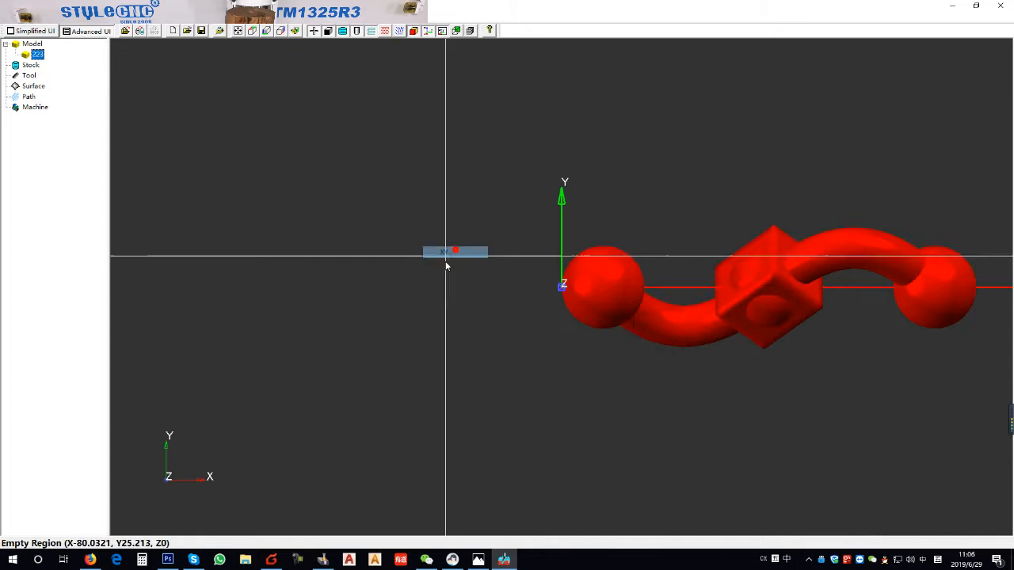
Add a block stock around the model with an X range from 0 to 300.
right_click(34, 65)
mouse_move(57, 72)
left_click(247, 71)
middle_click_drag(396, 235, 167, 123)
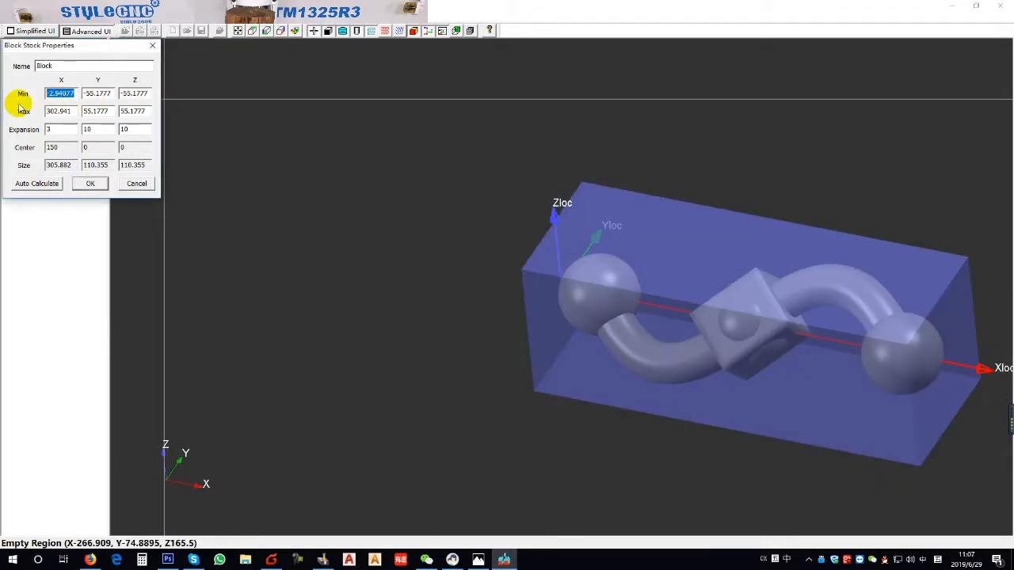
type("300")
middle_click_drag(512, 256, 444, 214)
Set the block stock's X maximum to 298.
left_click_drag(67, 113, 61, 114)
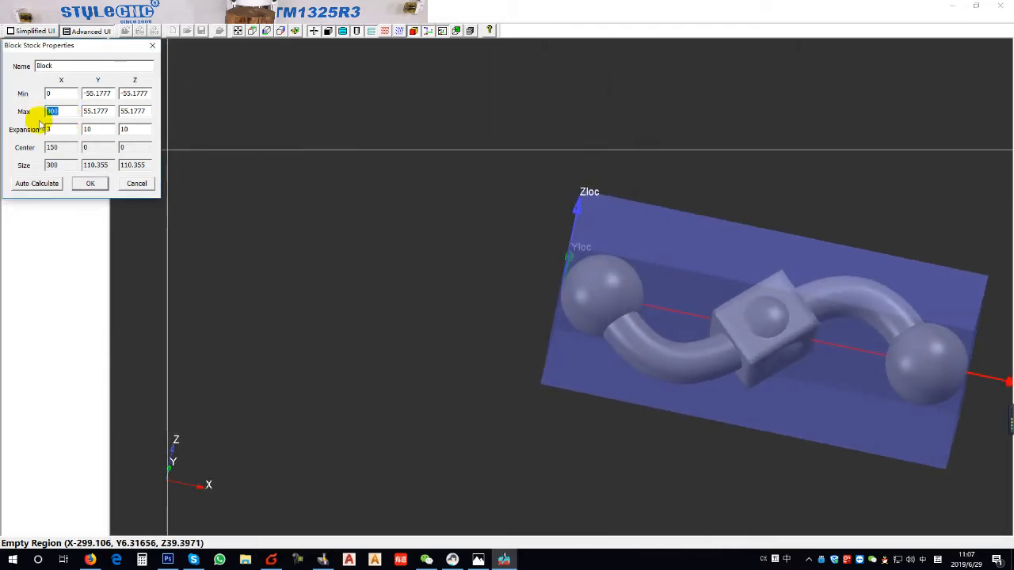
type("298")
middle_click_drag(665, 287, 612, 279)
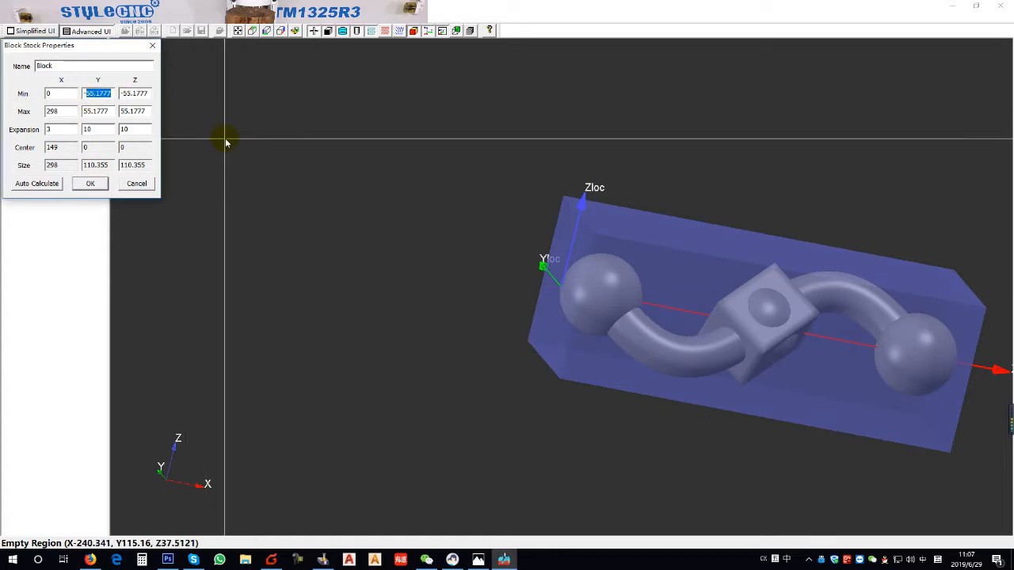
Set the block stock's Y and Z ranges from -50 to 50 and create it.
type("-50")
left_click(127, 110)
double_click(134, 94)
type("-50")
type("50")
middle_click_drag(581, 269, 442, 234)
right_click(444, 236)
mouse_move(491, 268)
left_click(574, 270)
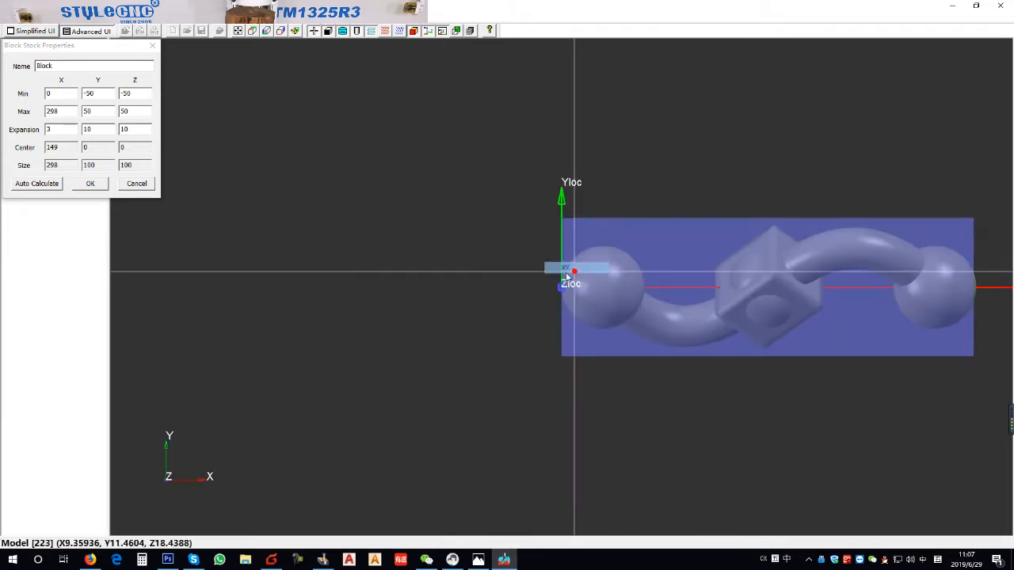
left_click(86, 183)
Add a flat-end mill tool with a length of 60, setting its cutting diameter.
middle_click_drag(389, 283, 210, 136)
right_click(26, 86)
mouse_move(79, 90)
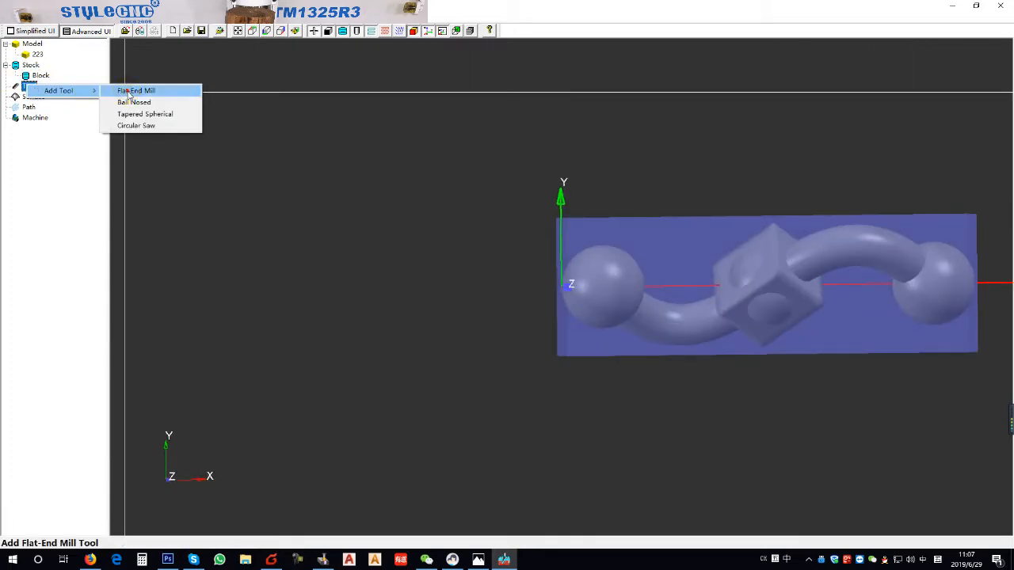
left_click(128, 92)
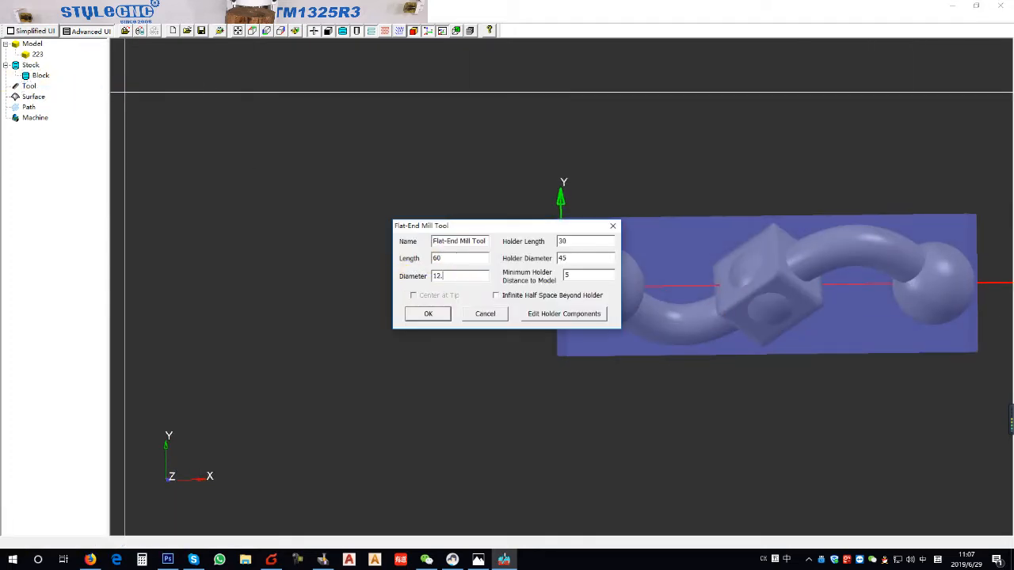
left_click(434, 313)
middle_click_drag(679, 313, 441, 304)
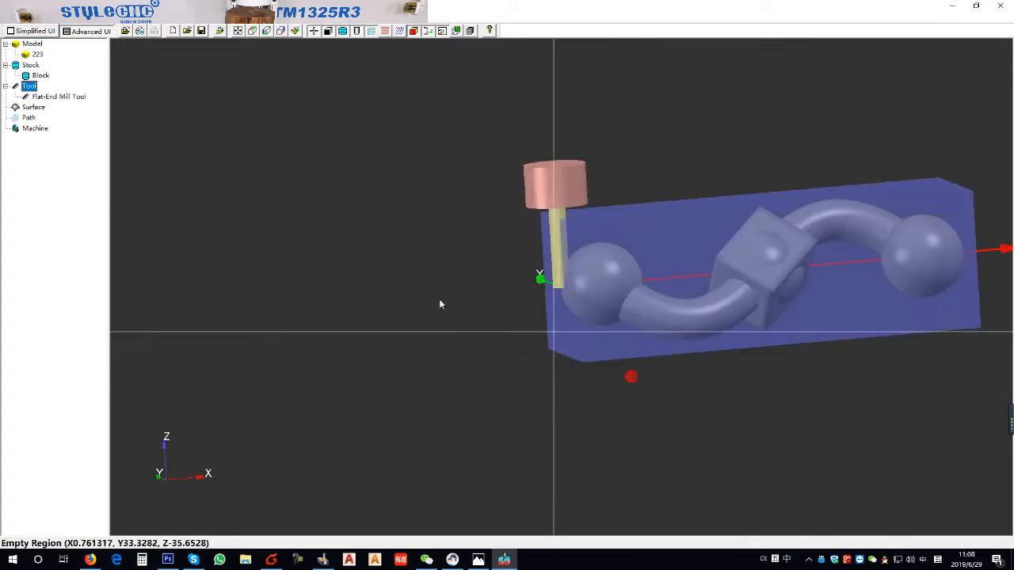
right_click(28, 85)
mouse_move(67, 97)
left_click(136, 108)
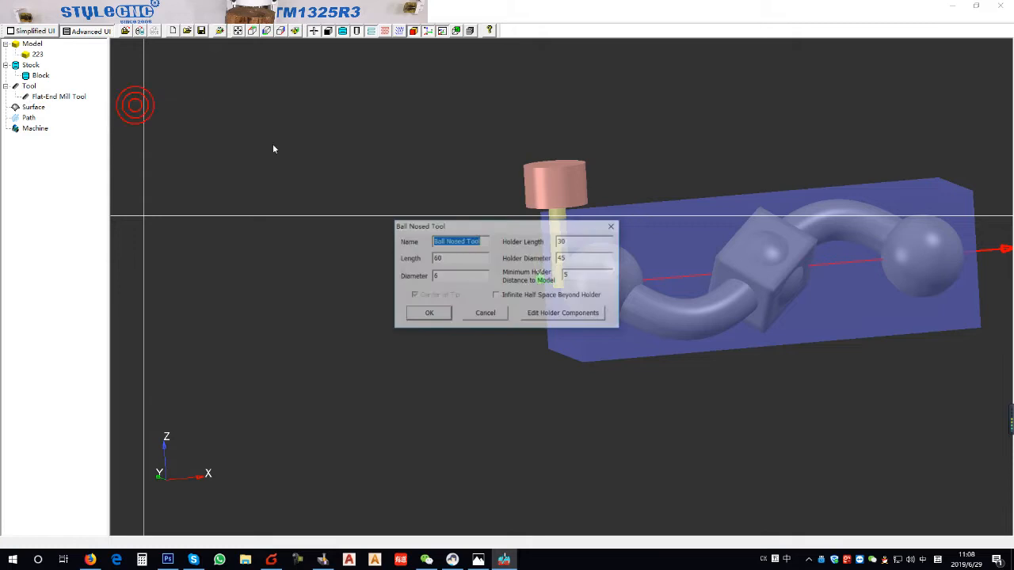
left_click(611, 226)
right_click(29, 86)
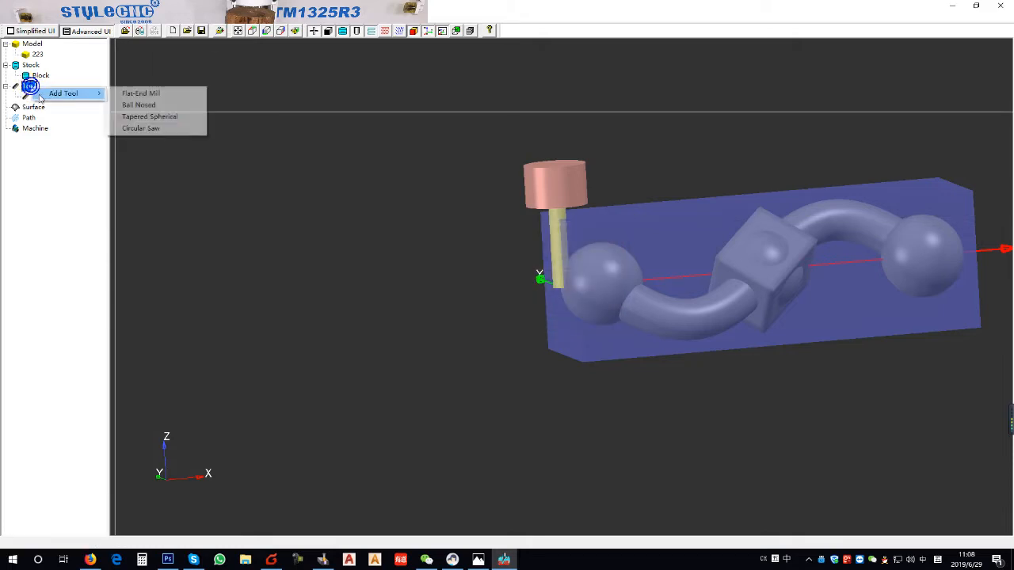
left_click(141, 129)
left_click(616, 181)
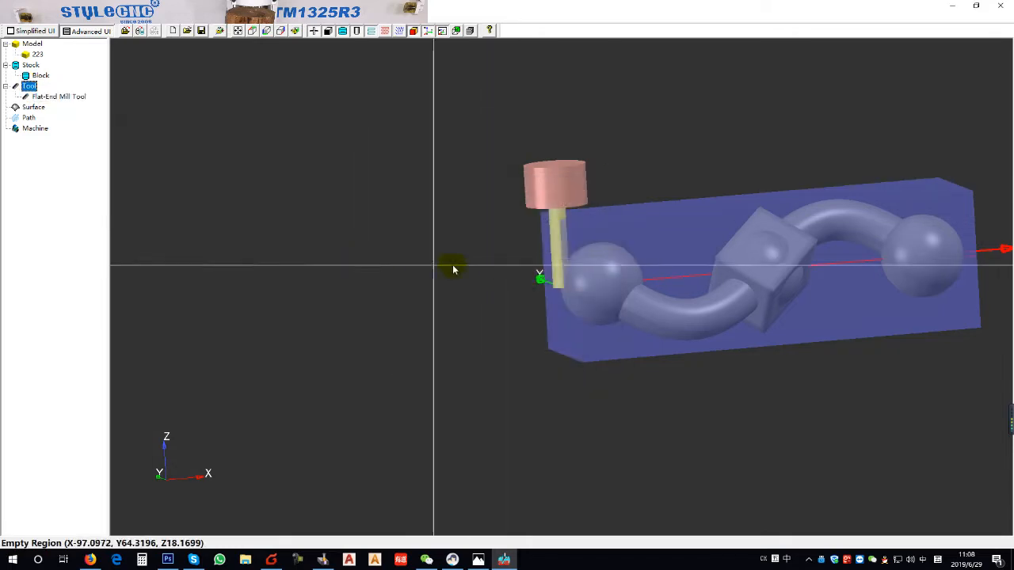
Add a tapered spherical tool with length 60, diameter 6, tip radius 0.5 and half taper angle 10.
right_click(30, 85)
mouse_move(79, 95)
left_click(149, 115)
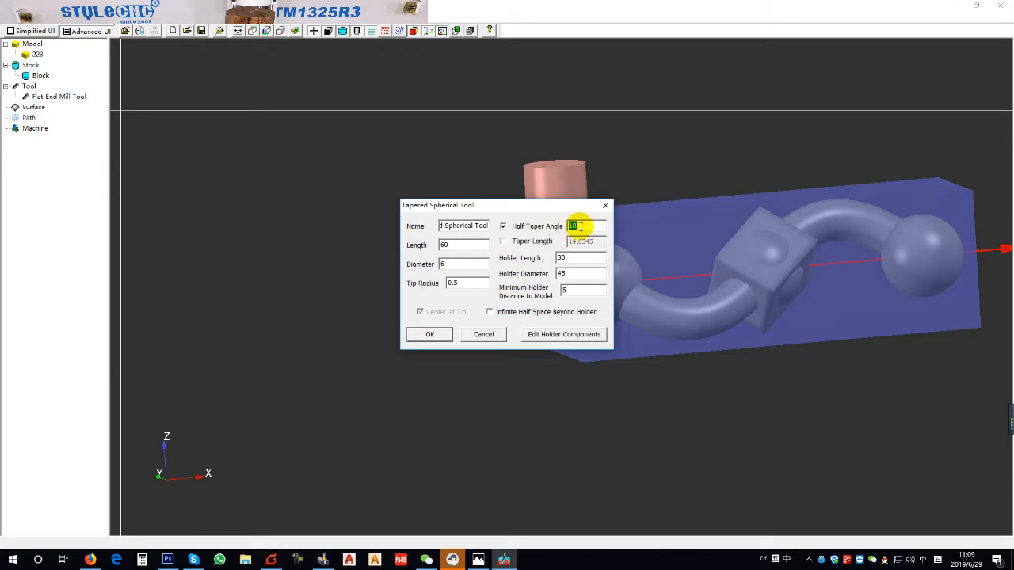
left_click(430, 334)
Hide the flat-end mill and examine the tapered spherical tool's tip up close.
left_click(79, 97)
right_click(78, 98)
left_click(89, 105)
mouse_move(419, 218)
middle_mouse_down()
mouse_move(541, 221)
mouse_move(591, 267)
mouse_move(580, 259)
mouse_move(567, 330)
mouse_move(586, 212)
middle_mouse_up()
scroll(585, 212, "down", 3)
scroll(576, 226, "up", 6)
middle_click_drag(603, 310, 466, 271)
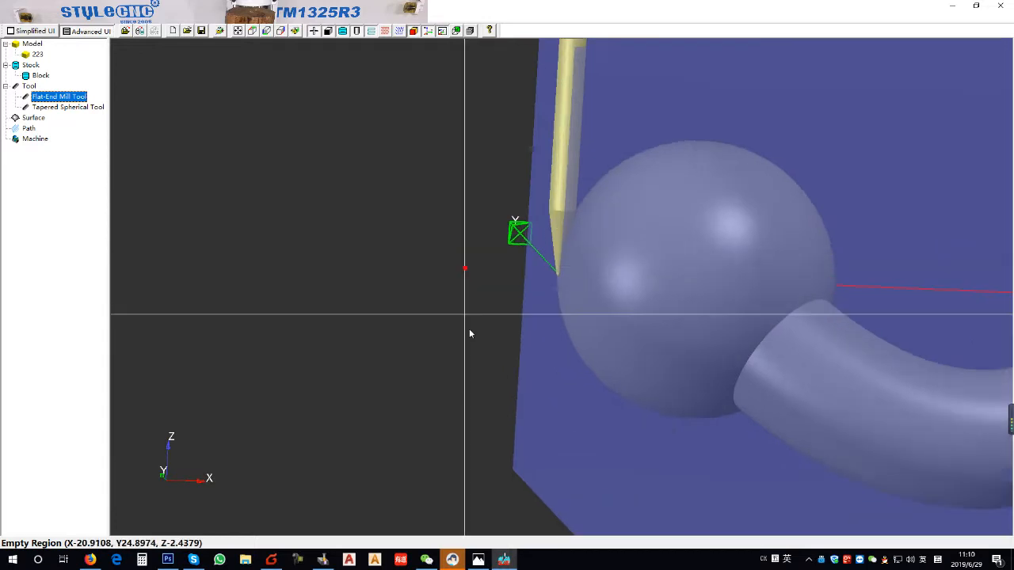
scroll(466, 271, "down", 4)
Display the flat-end mill again.
left_click(54, 110)
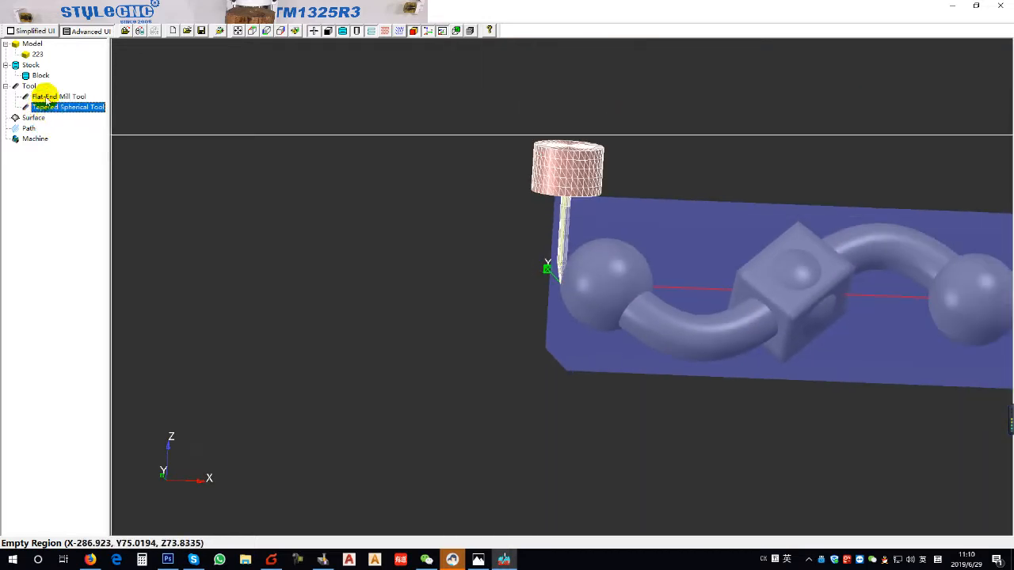
right_click(44, 107)
left_click(62, 100)
Add a rotary surface on model 223, auto-generated by inflation contour with 12 columns, 8 stacks, inflation distance 15 and axial minimum 1.
right_click(32, 117)
left_click(68, 124)
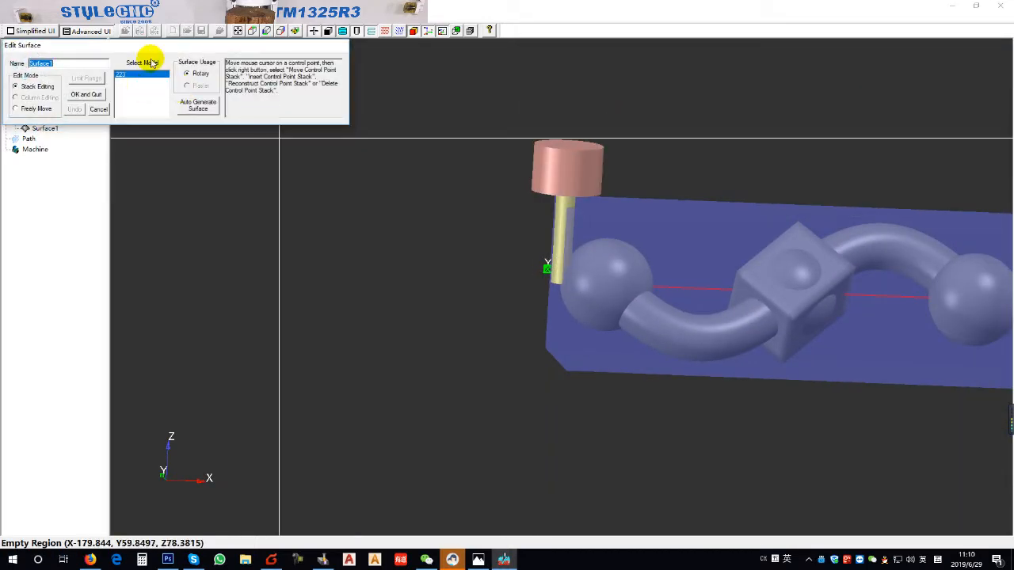
left_click(385, 213)
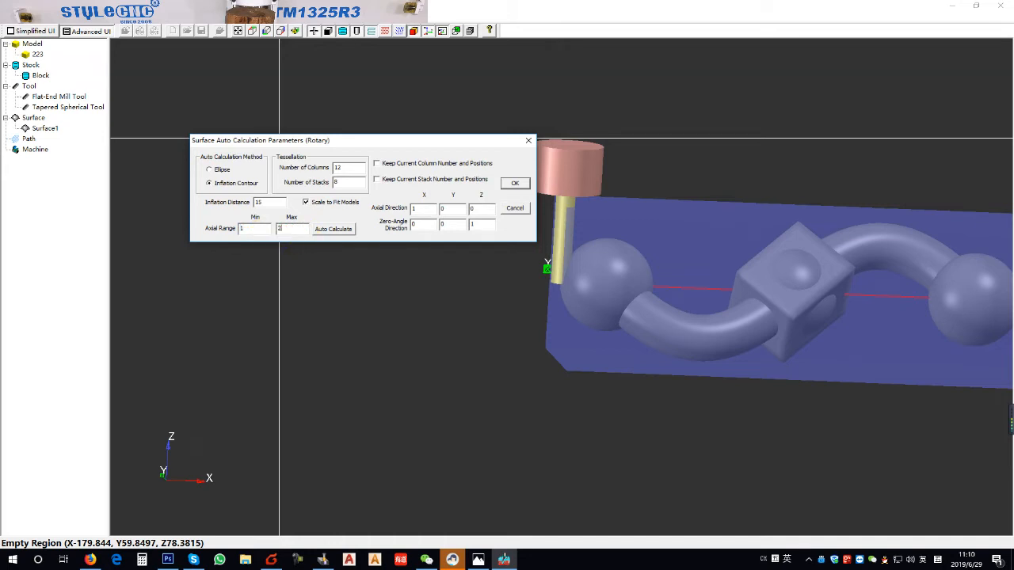
left_click(515, 183)
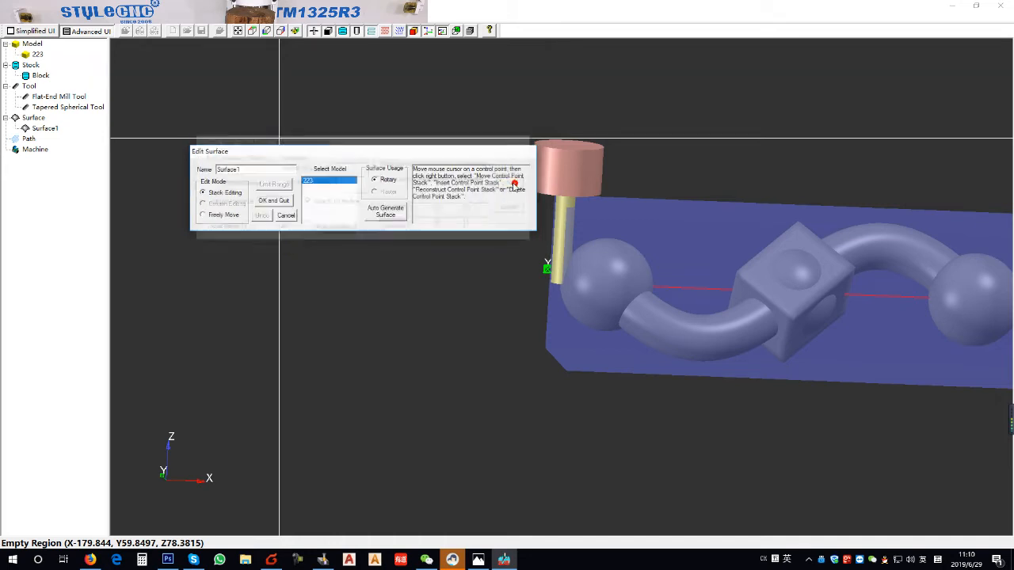
Reposition the surface's control point stacks at the sphere near the origin, its junction with the arm, and the arm beside the cube.
middle_click_drag(781, 344, 602, 285)
right_click(602, 277)
left_click(626, 292)
right_click(595, 285)
middle_click_drag(697, 322, 629, 288)
right_click(629, 287)
left_click(634, 298)
left_click(753, 340)
right_click(750, 331)
left_click(757, 337)
left_click(744, 335)
Insert a new control point stack on the rotary surface across the middle of the cube.
middle_click_drag(775, 350, 808, 290)
right_click(796, 305)
left_click(804, 322)
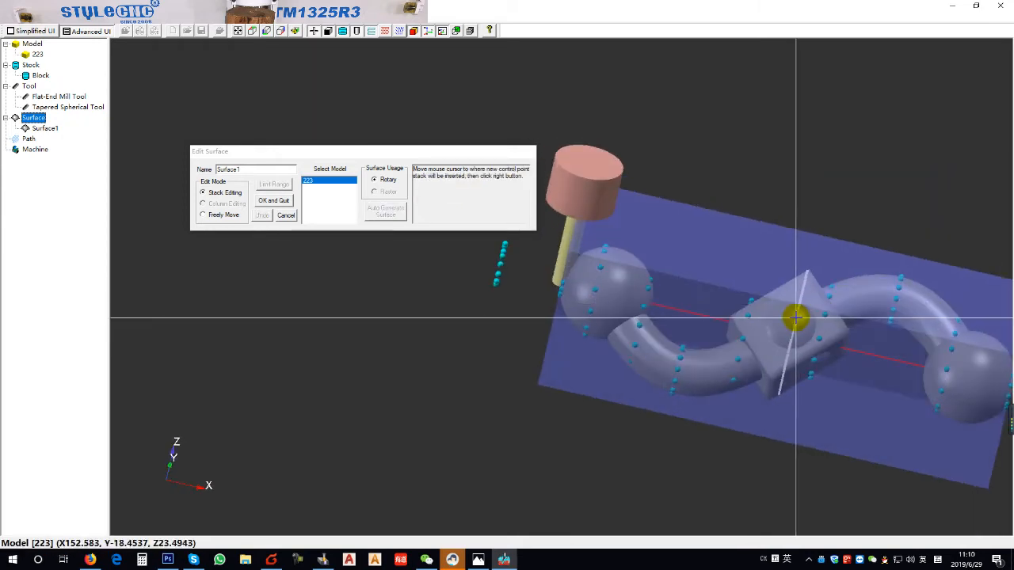
right_click(792, 317)
Move the control point stack at the cube's junction with the far arm outward along X, and accept the surface edits.
mouse_move(730, 257)
middle_mouse_down()
mouse_move(840, 190)
mouse_move(765, 285)
mouse_move(671, 335)
mouse_move(747, 330)
mouse_move(731, 283)
mouse_move(683, 277)
mouse_move(728, 321)
mouse_move(776, 316)
mouse_move(820, 281)
mouse_move(731, 272)
mouse_move(706, 296)
mouse_move(687, 277)
middle_mouse_up()
right_click(838, 276)
left_click(852, 289)
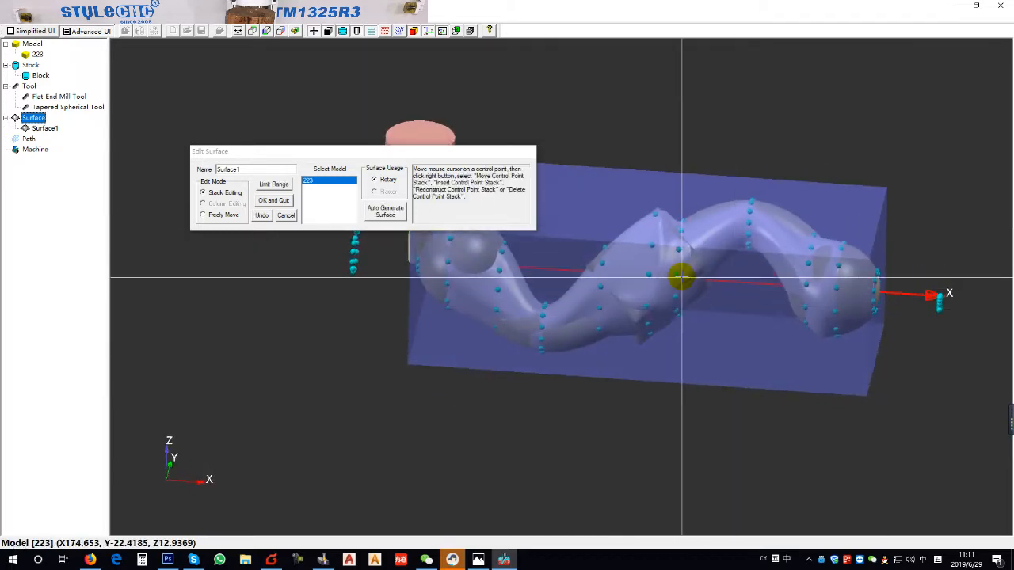
left_click(692, 282)
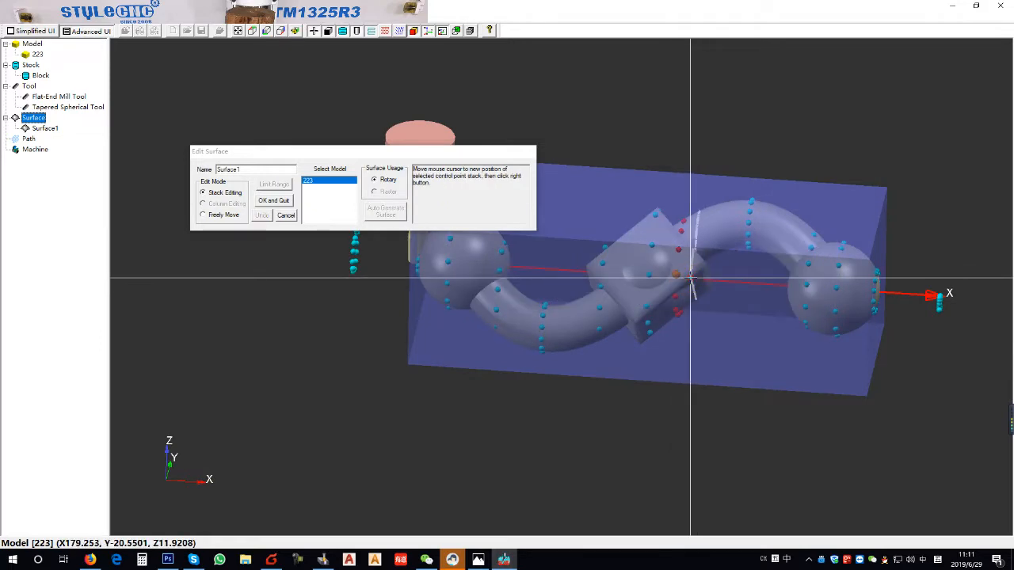
middle_click_drag(751, 289, 544, 251)
left_click(281, 204)
middle_click_drag(500, 303, 538, 273)
Hide the block stock to compare the rotary surface with model 223, and display the block again.
left_click(38, 56)
middle_click_drag(317, 206, 602, 309)
right_click(43, 77)
left_click(55, 83)
middle_click_drag(615, 233, 68, 145)
right_click(36, 53)
left_click(46, 58)
middle_click_drag(367, 256, 487, 270)
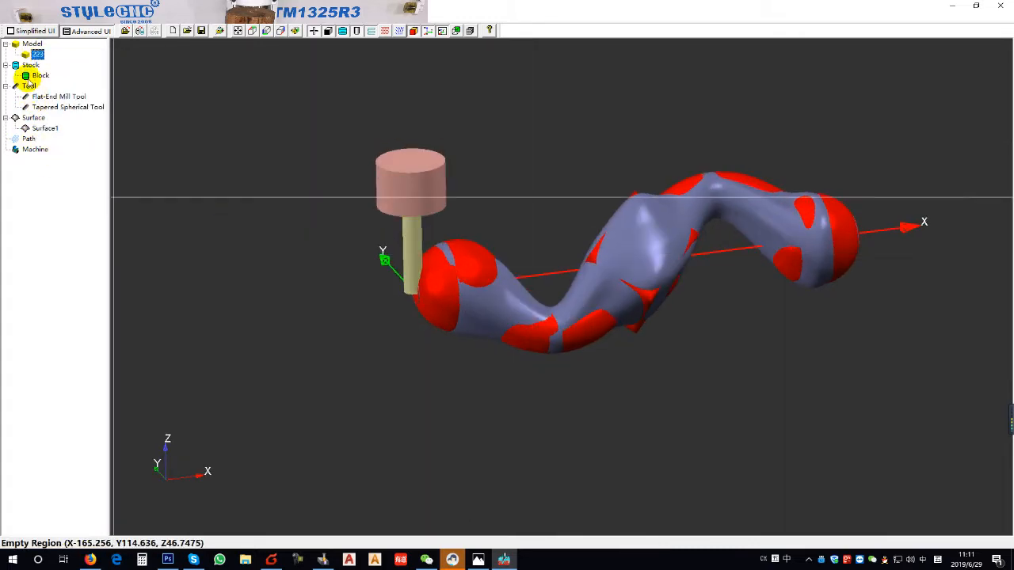
right_click(30, 77)
left_click(49, 83)
middle_click_drag(182, 188, 119, 168)
Add a tool path for model 223 and the block using the Raster strategy with Area Layered Clearing enabled.
right_click(28, 138)
left_click(52, 144)
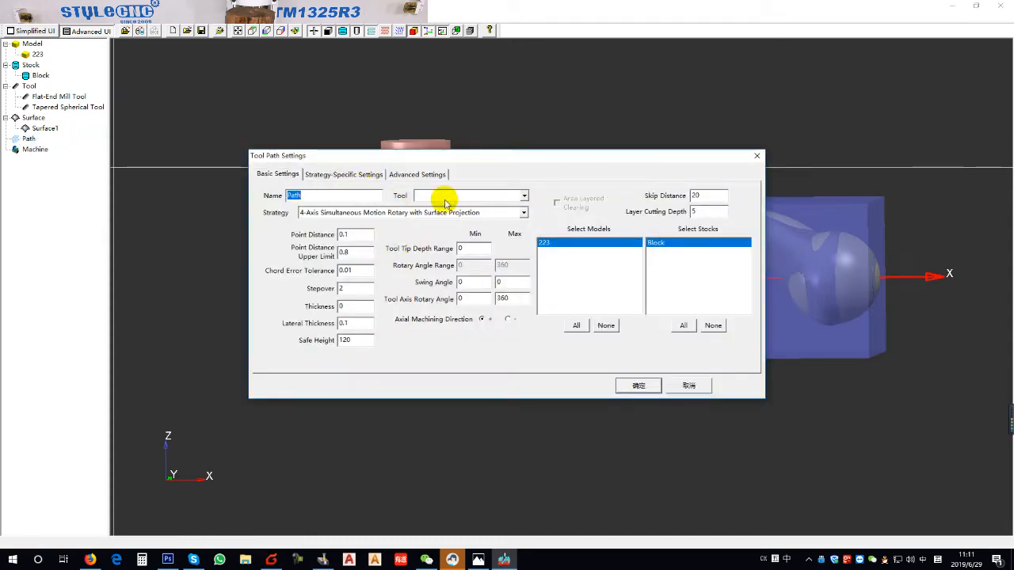
left_click(378, 213)
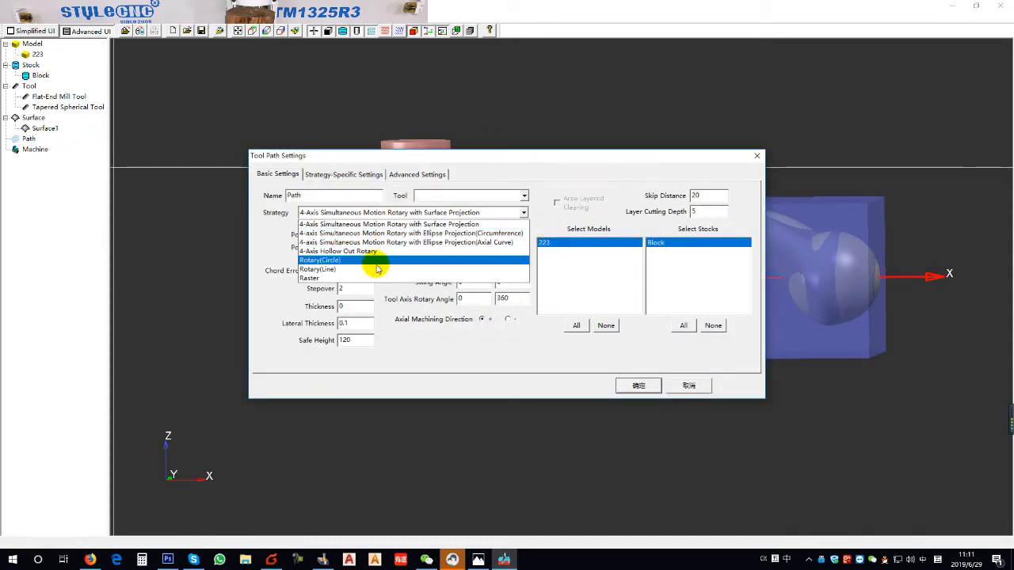
left_click(313, 270)
left_click(460, 213)
left_click(377, 277)
left_click(556, 203)
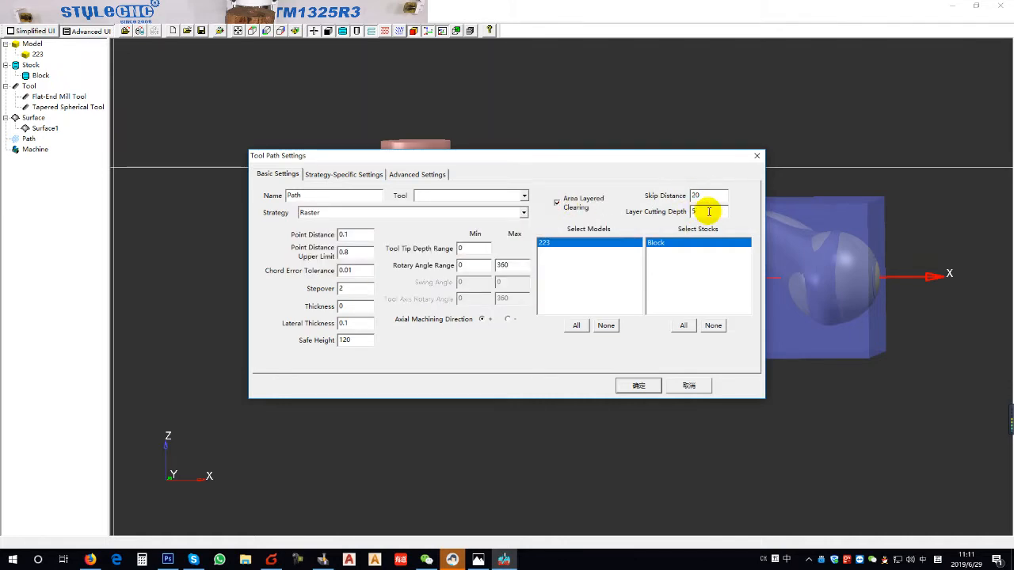
double_click(709, 211)
left_click(400, 214)
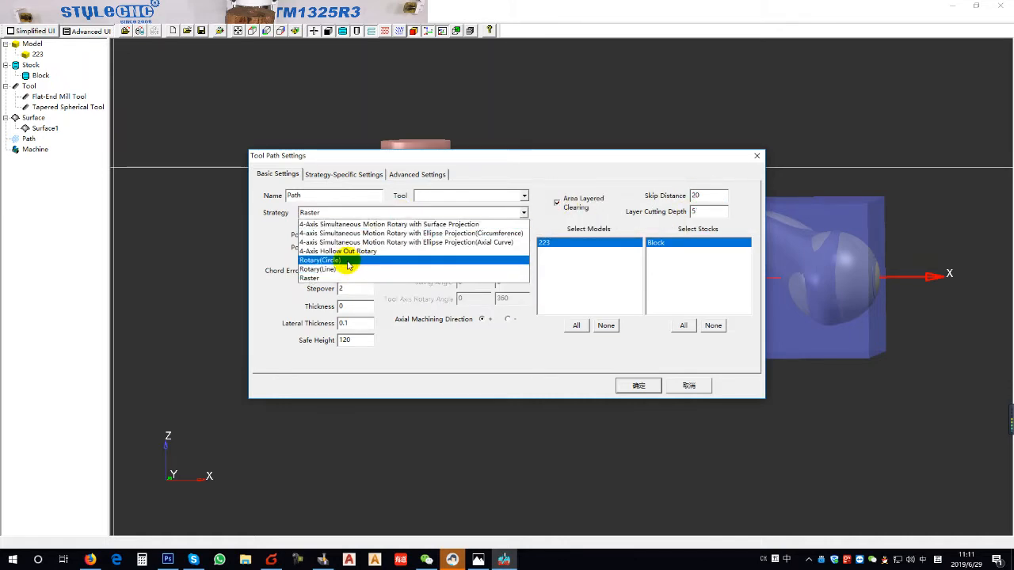
left_click(334, 277)
Set the path's point distance to 0.3, its upper limit to 1 and the chord error tolerance to 0.05.
left_click(351, 232)
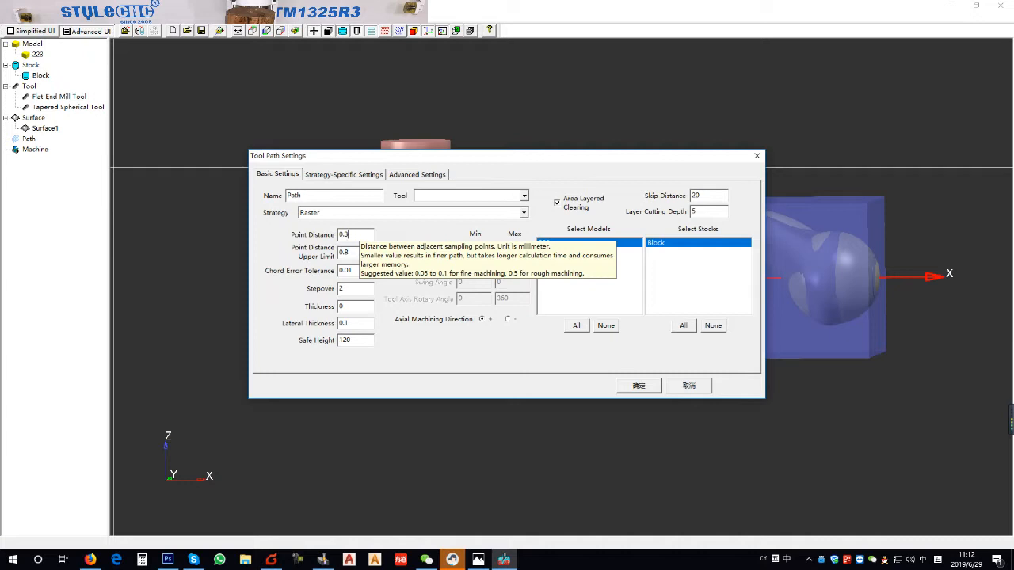
double_click(356, 252)
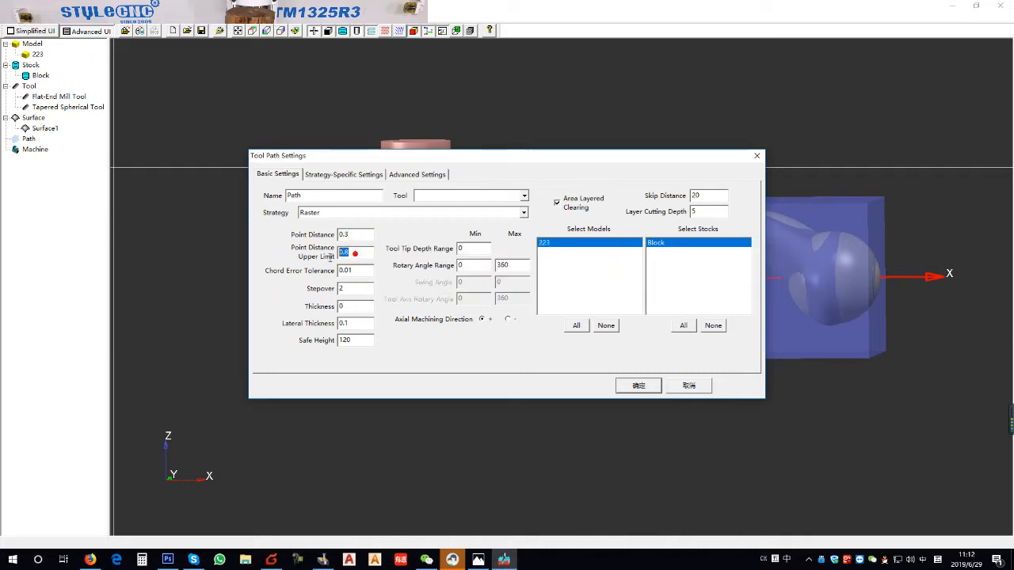
type("1")
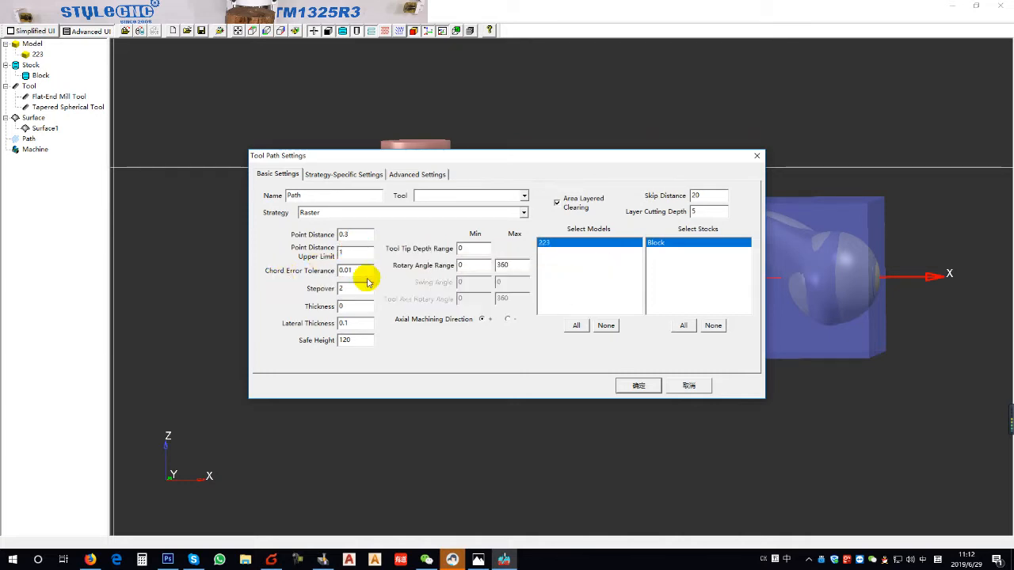
left_click(356, 269)
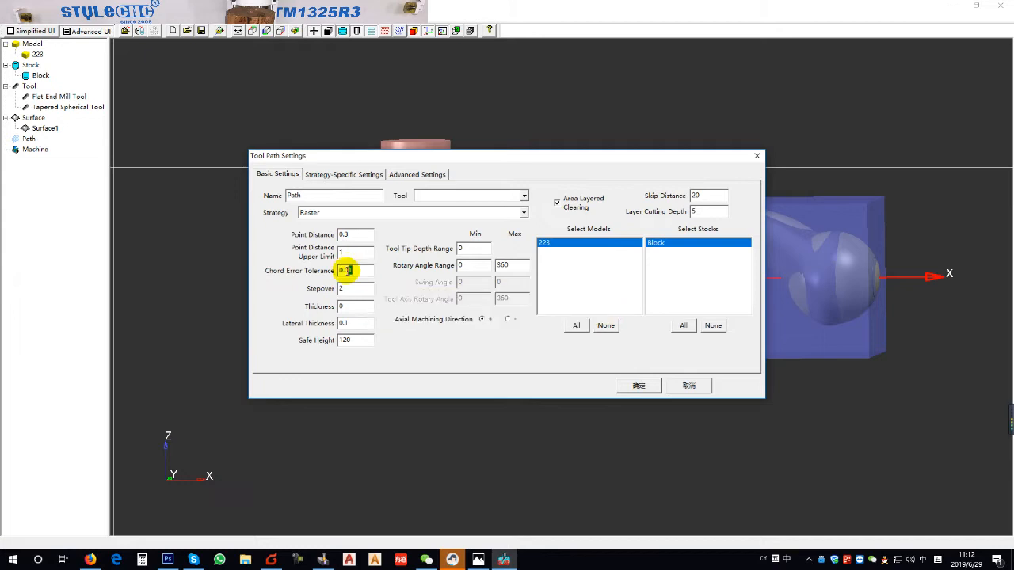
type("5")
Set the path's stepover to 6, thickness and lateral thickness to 3, and safe height to 80.
left_click(349, 288)
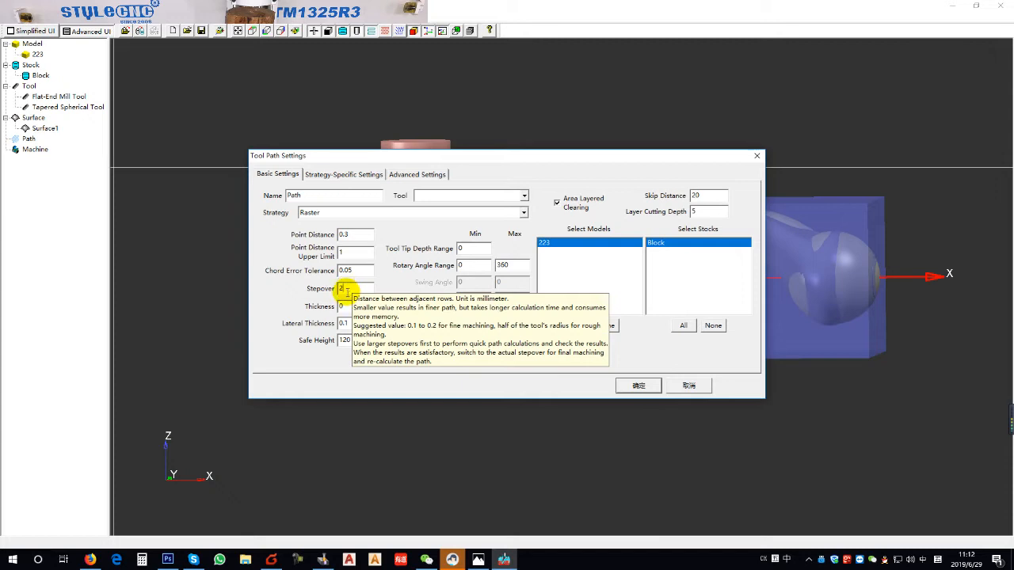
double_click(351, 289)
left_click(351, 308)
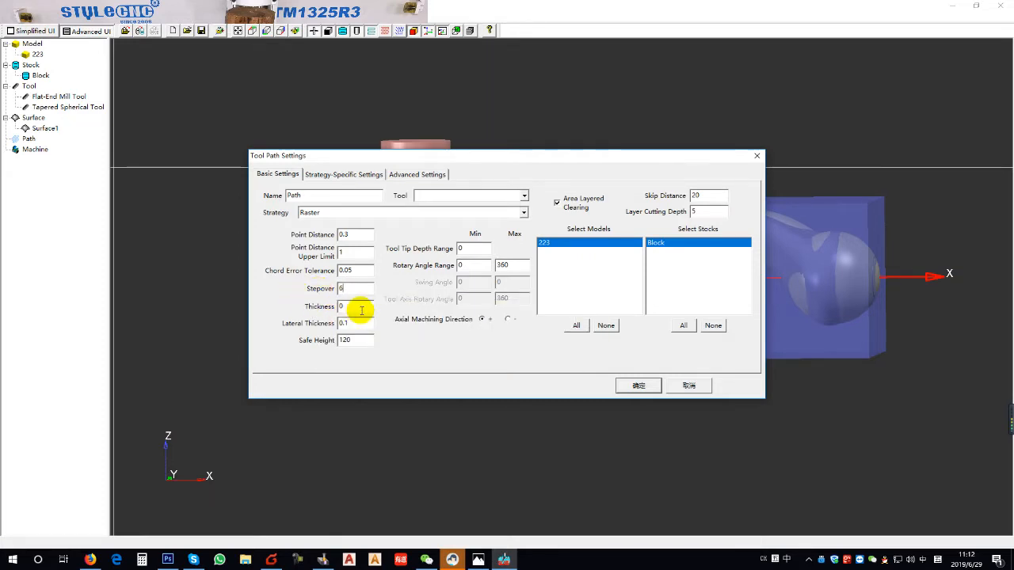
double_click(353, 339)
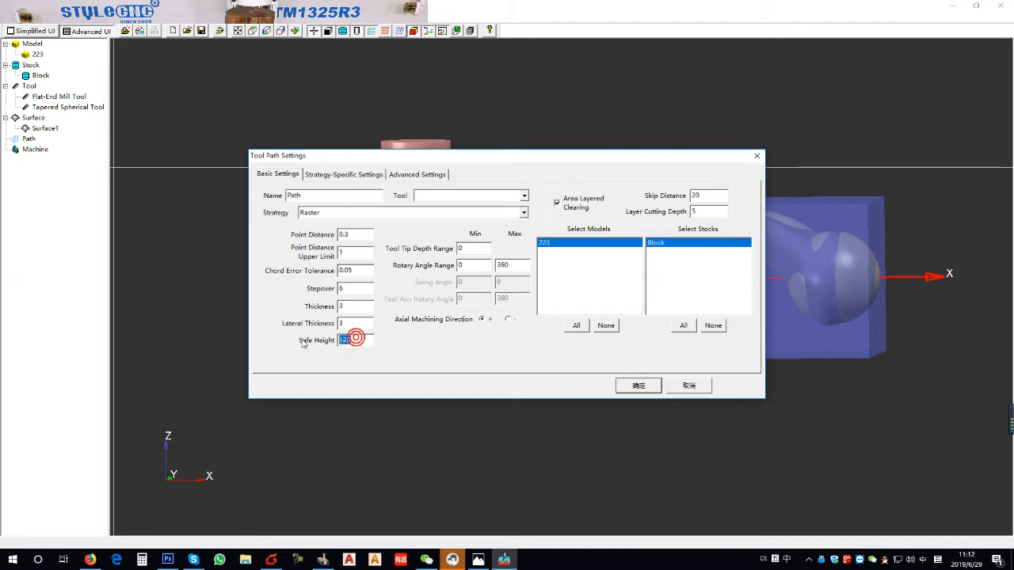
left_click(360, 173)
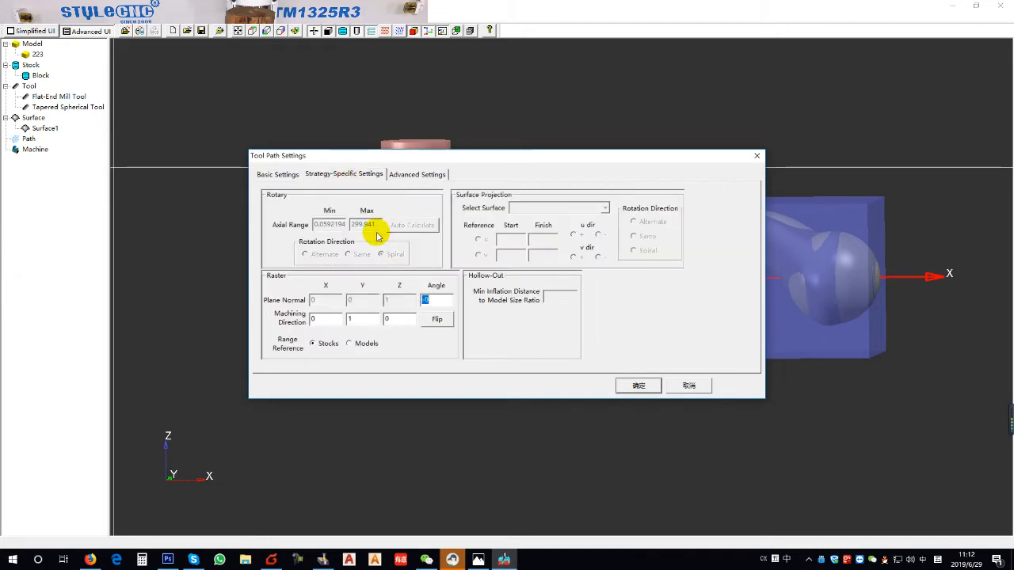
Set the minimum tool tip depth to -1 and confirm the tool path settings.
left_click(282, 175)
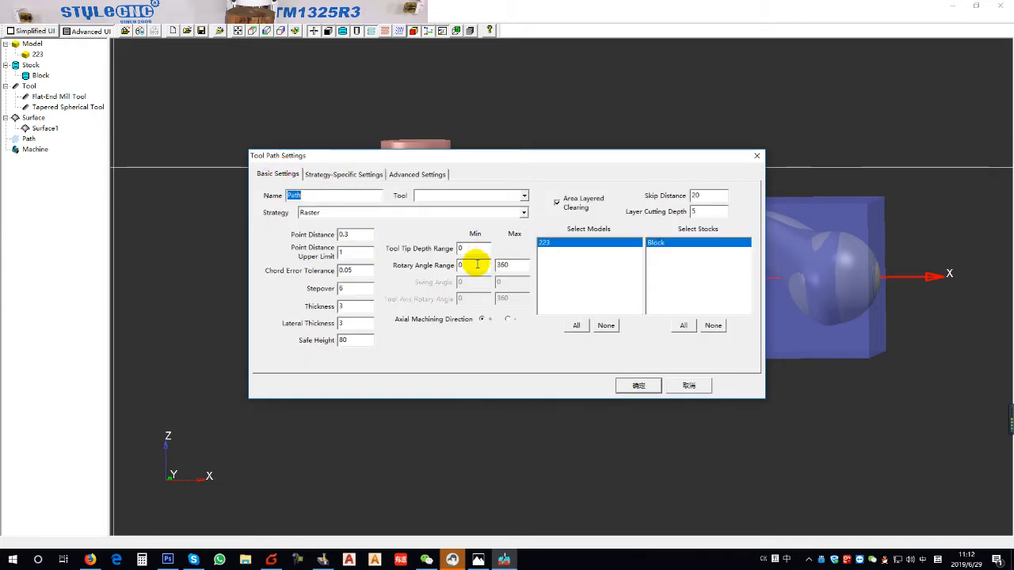
left_click(472, 248)
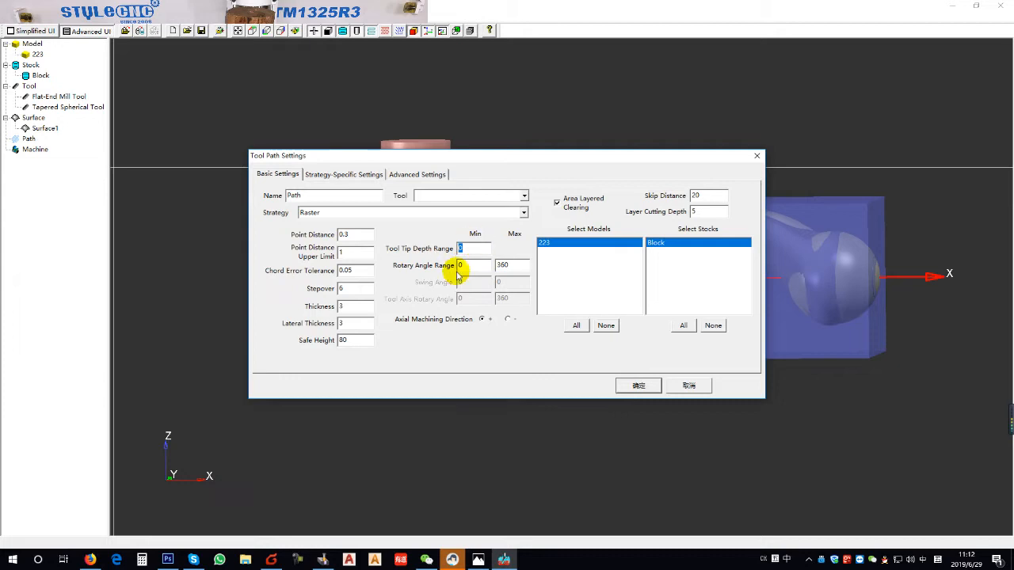
left_click(409, 319)
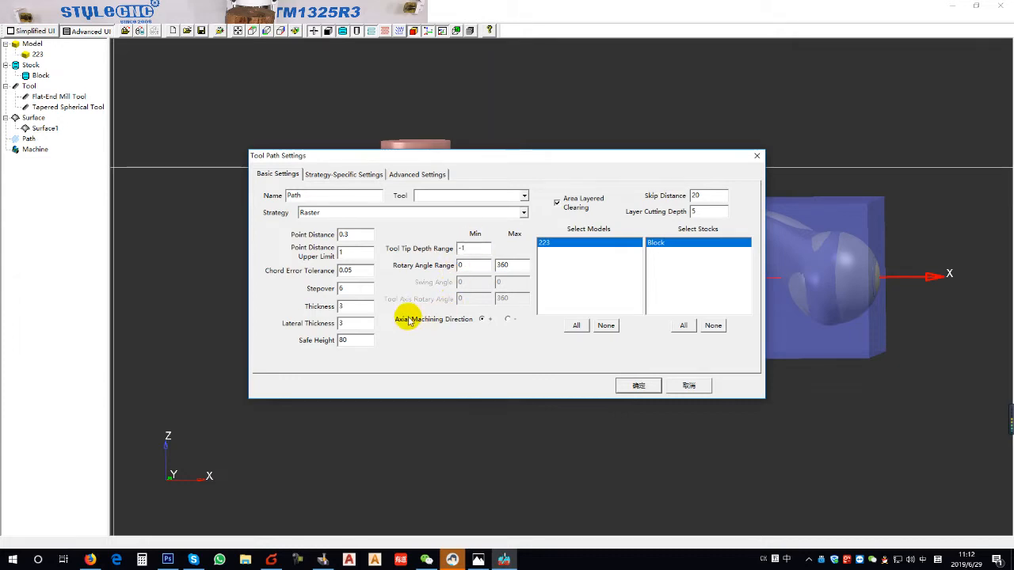
left_click(634, 386)
Look up the new tool path's information and dismiss it.
right_click(43, 149)
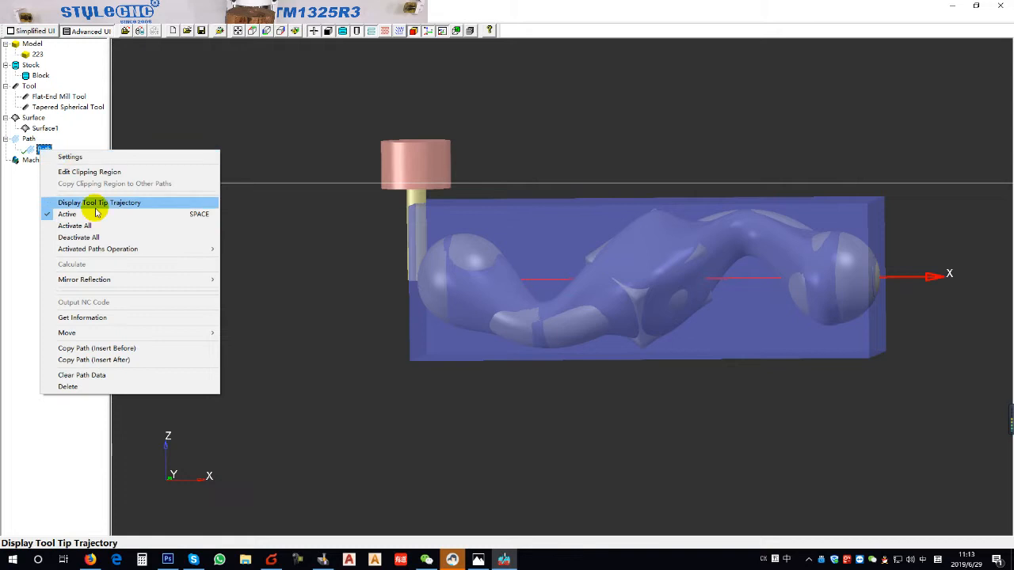
left_click(139, 318)
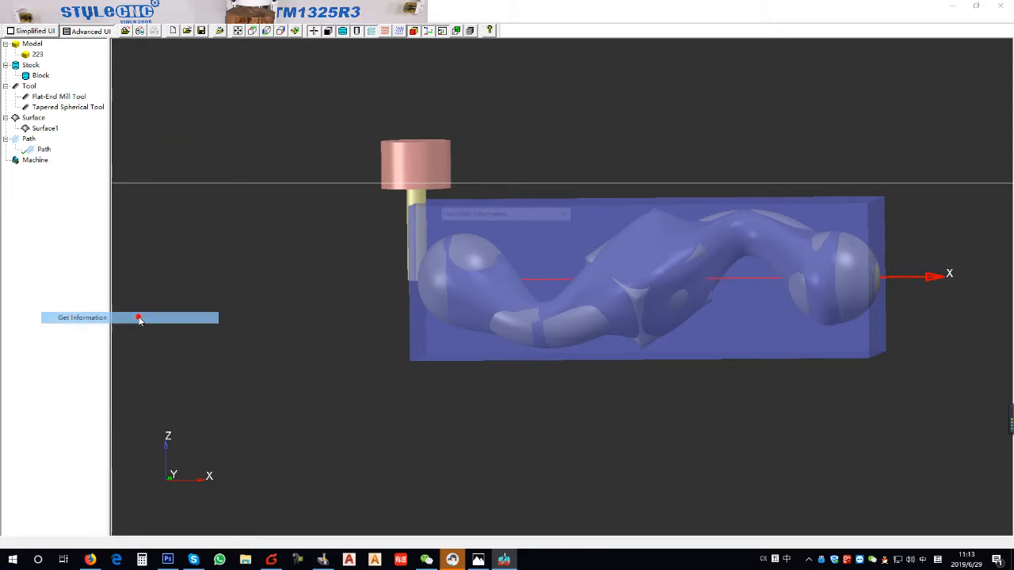
left_click(536, 328)
Assign the Flat-End Mill Tool to the raster path.
right_click(43, 149)
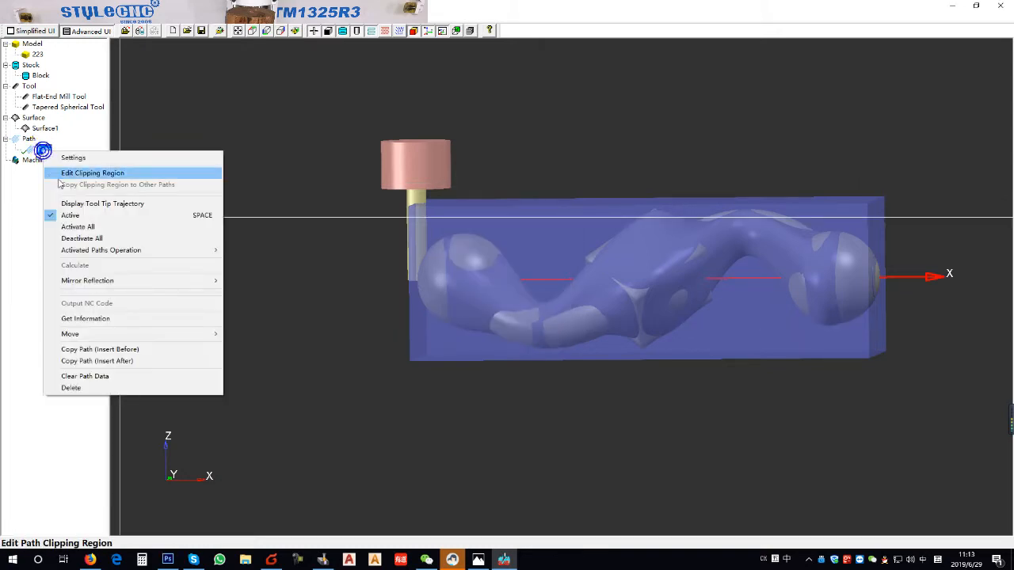
left_click(88, 161)
left_click(483, 196)
left_click(440, 204)
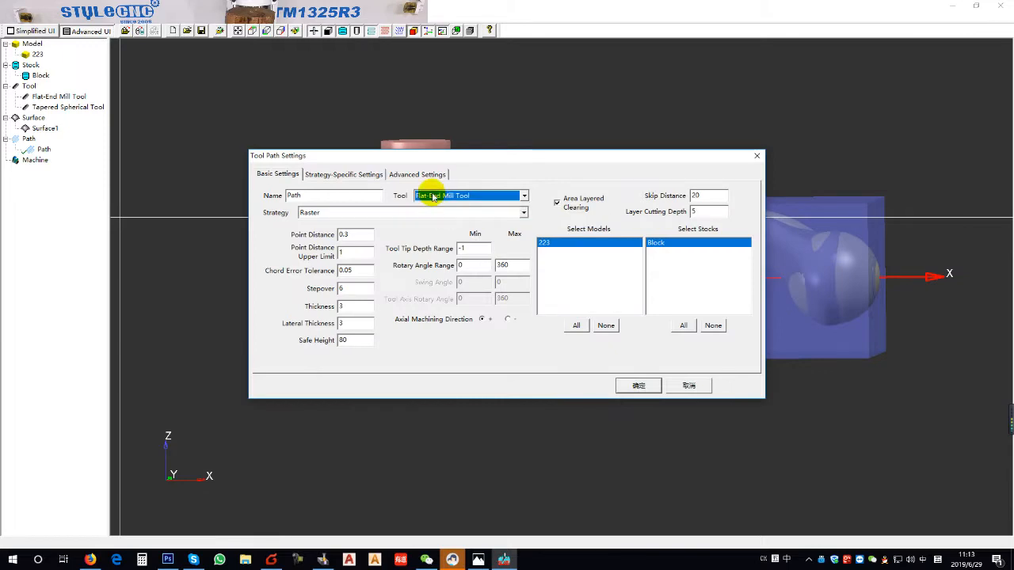
left_click(638, 385)
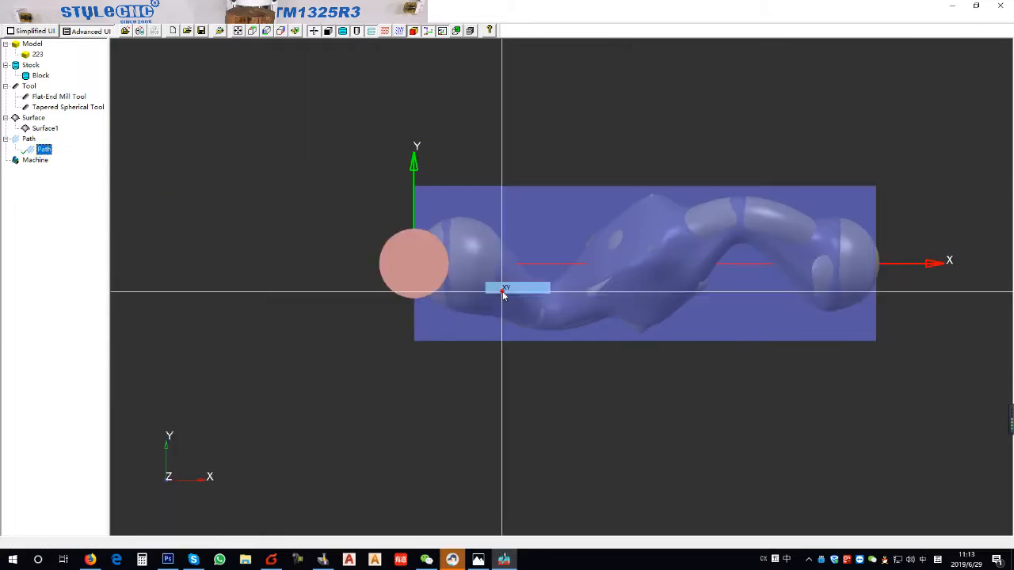
Calculate the raster path with the flat-end mill and inspect the resulting trajectory.
right_click(49, 155)
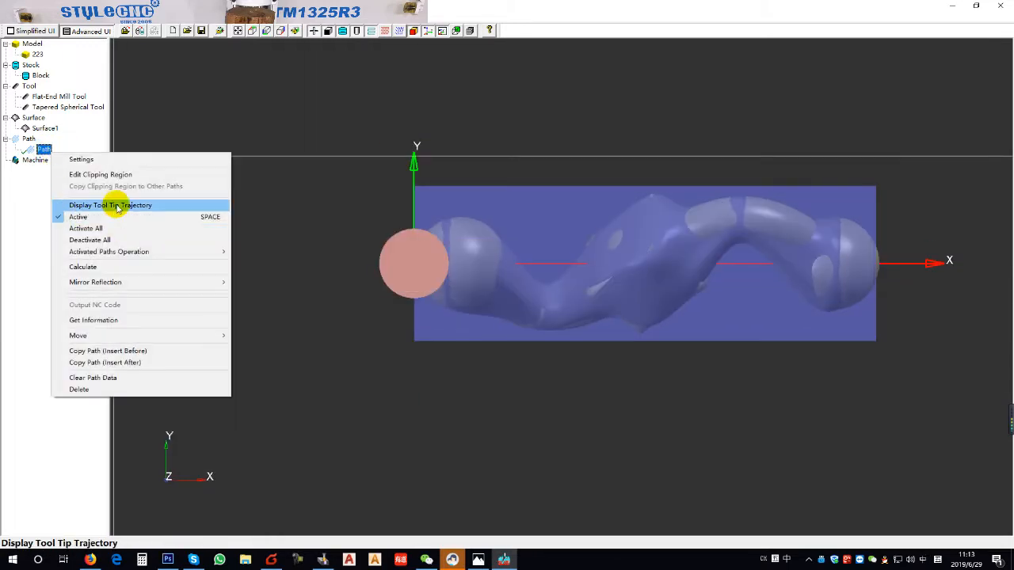
left_click(143, 272)
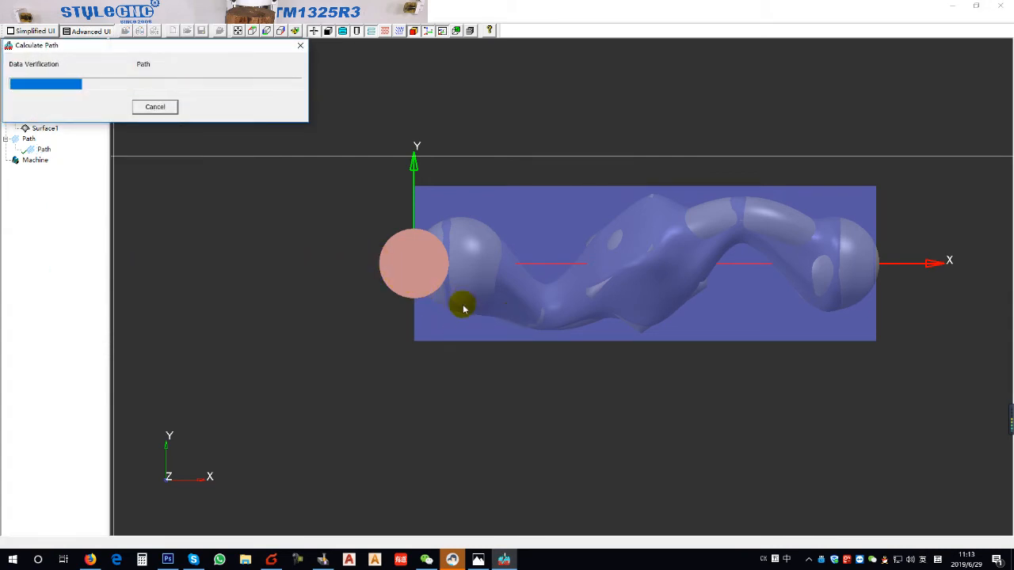
middle_click_drag(456, 295, 129, 182)
Change the raster path's machining direction to X 1, Y 0.
right_click(43, 149)
left_click(61, 155)
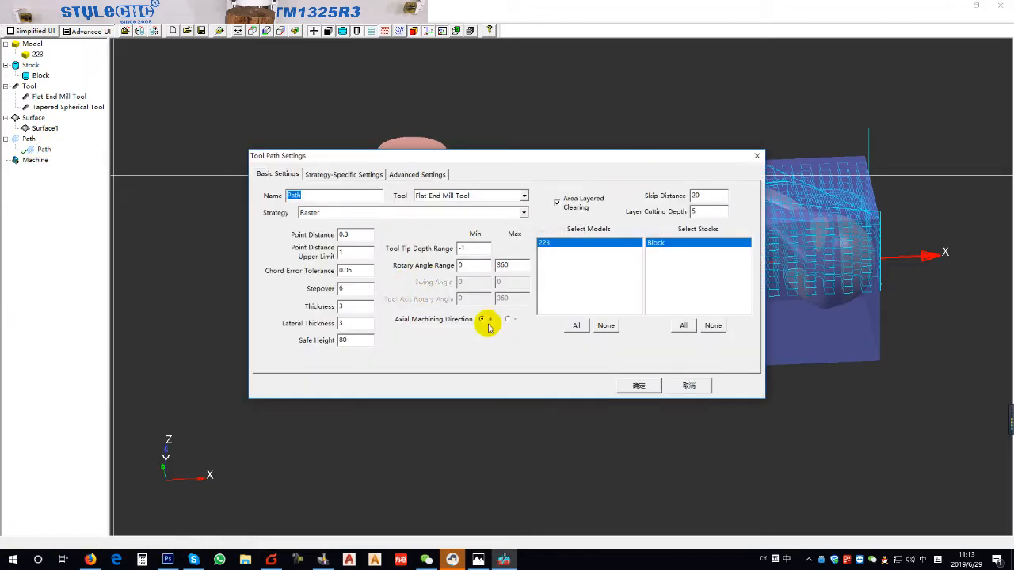
left_click(351, 174)
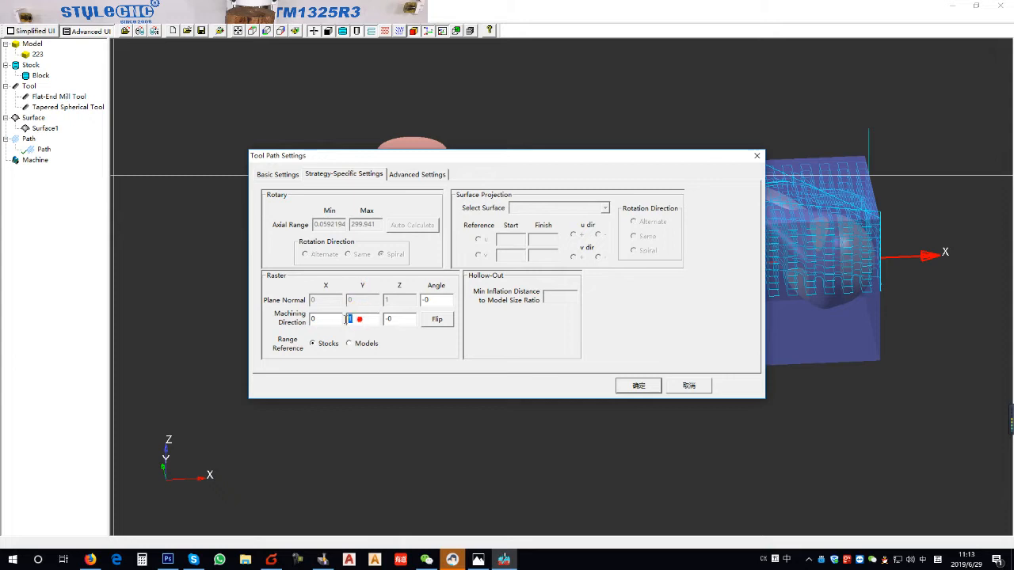
left_click(638, 386)
Recalculate the raster path with the changed machining direction.
right_click(41, 149)
left_click(79, 267)
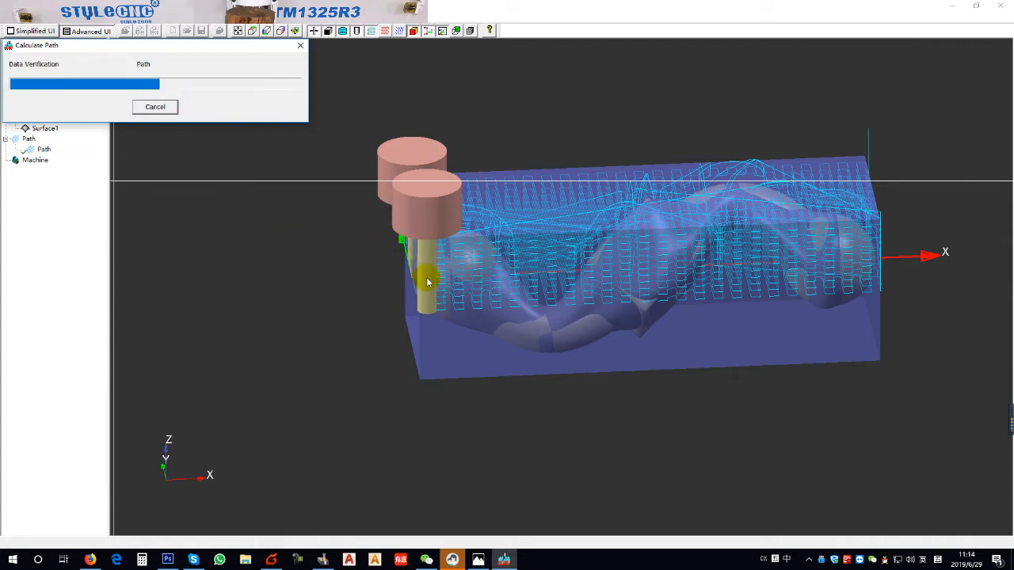
mouse_move(411, 275)
middle_mouse_down()
mouse_move(521, 294)
mouse_move(480, 347)
mouse_move(470, 314)
mouse_move(657, 335)
mouse_move(661, 283)
mouse_move(688, 356)
mouse_move(654, 290)
mouse_move(661, 341)
mouse_move(702, 317)
mouse_move(561, 258)
middle_mouse_up()
Copy the calculated raster path and insert the copy after the original.
right_click(44, 150)
mouse_move(95, 252)
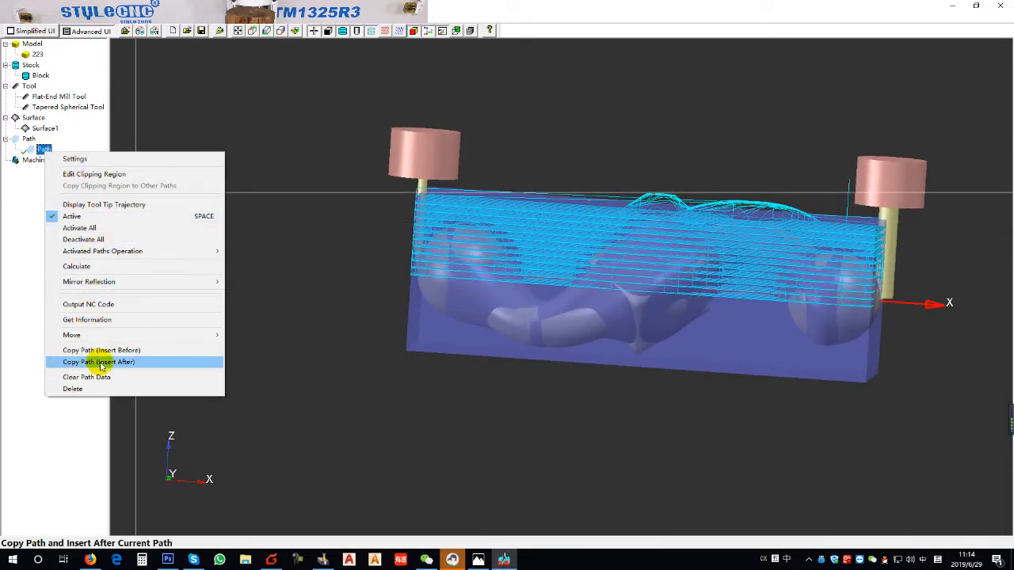
left_click(260, 139)
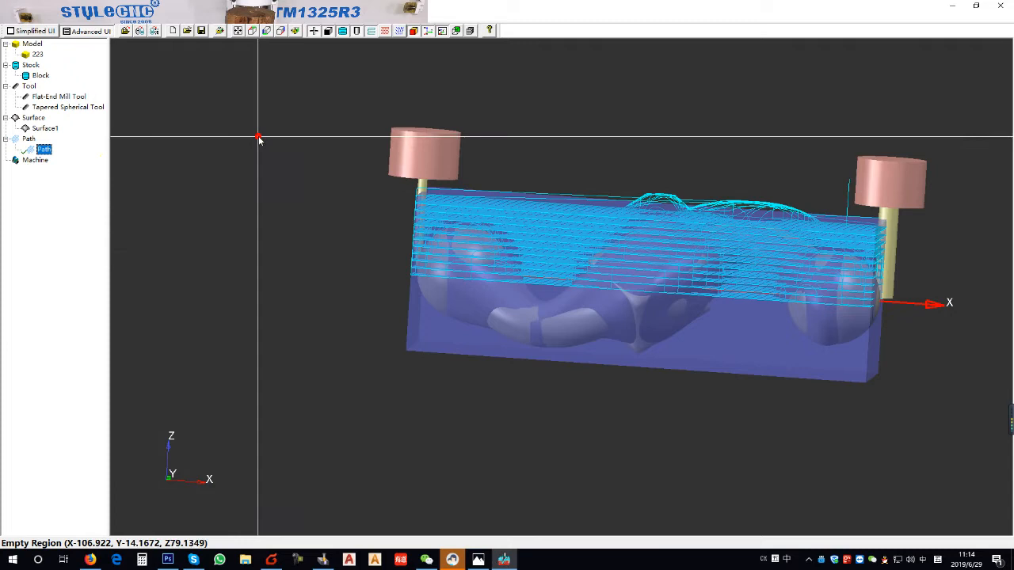
right_click(36, 150)
left_click(127, 355)
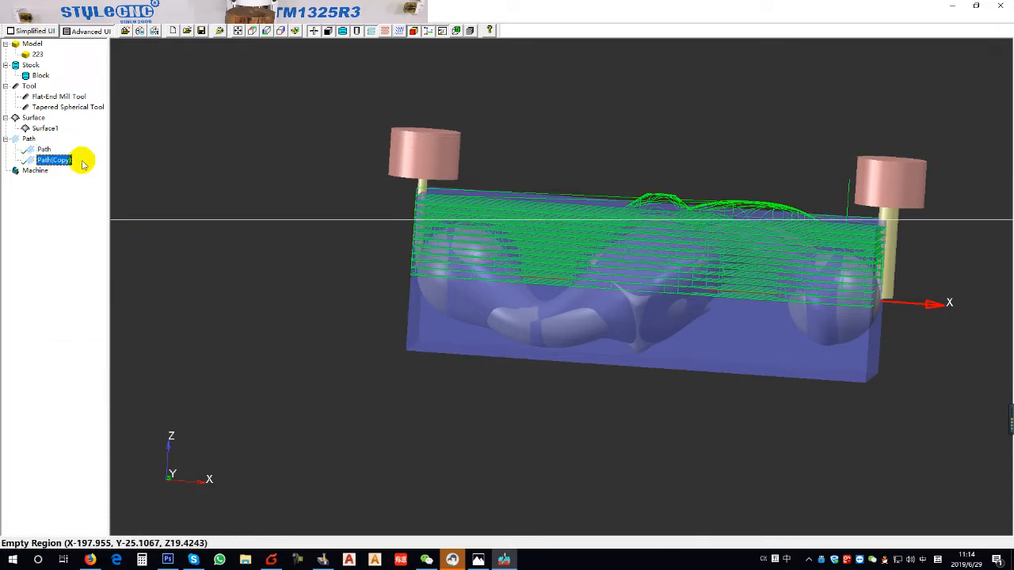
Change the copied raster path's strategy-specific direction so that it machines the opposite side of the stock.
right_click(55, 165)
left_click(68, 166)
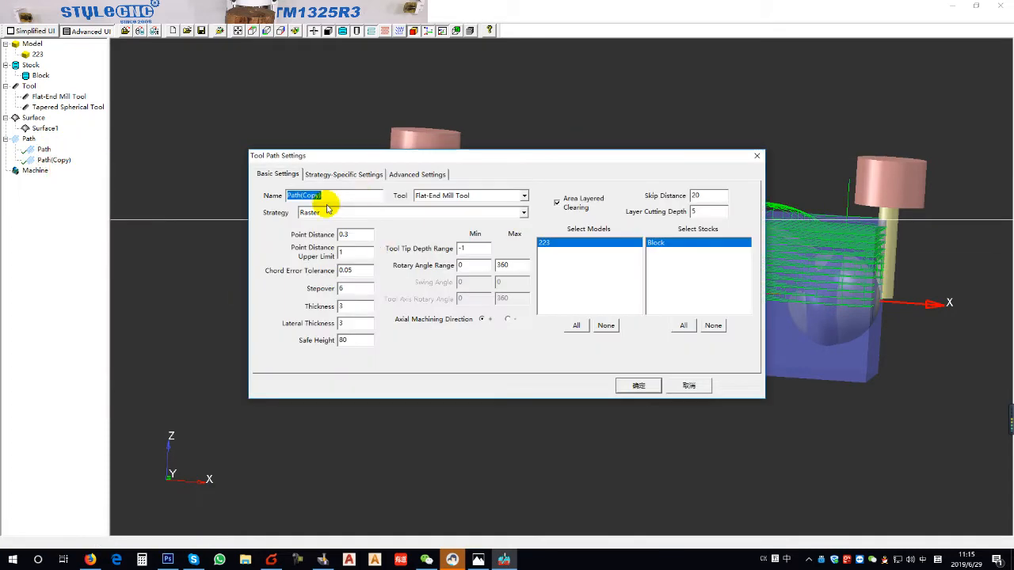
left_click(366, 173)
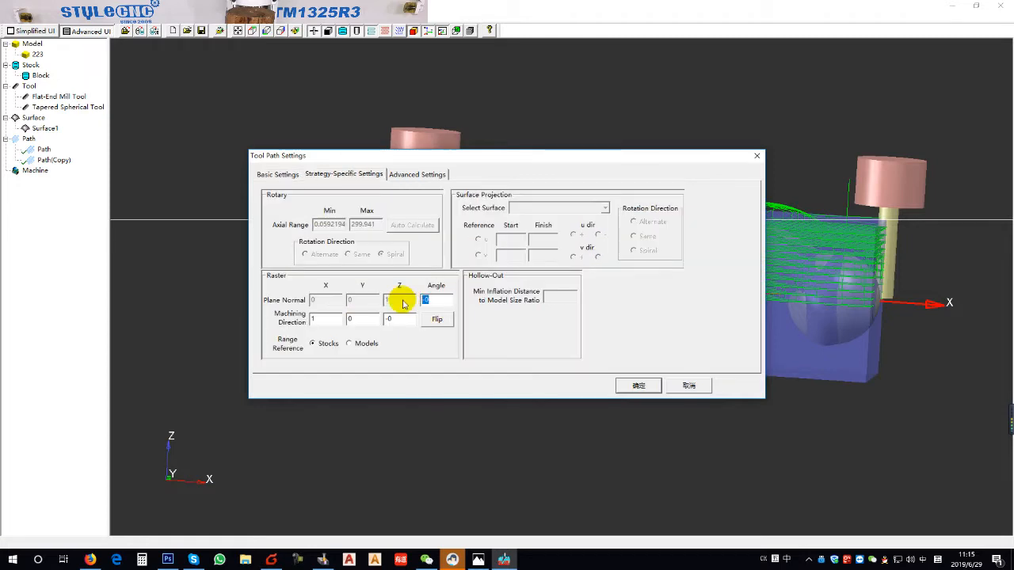
left_click(638, 386)
Calculate the copied raster path and inspect the two roughing trajectories together around the stock.
right_click(54, 160)
mouse_move(125, 295)
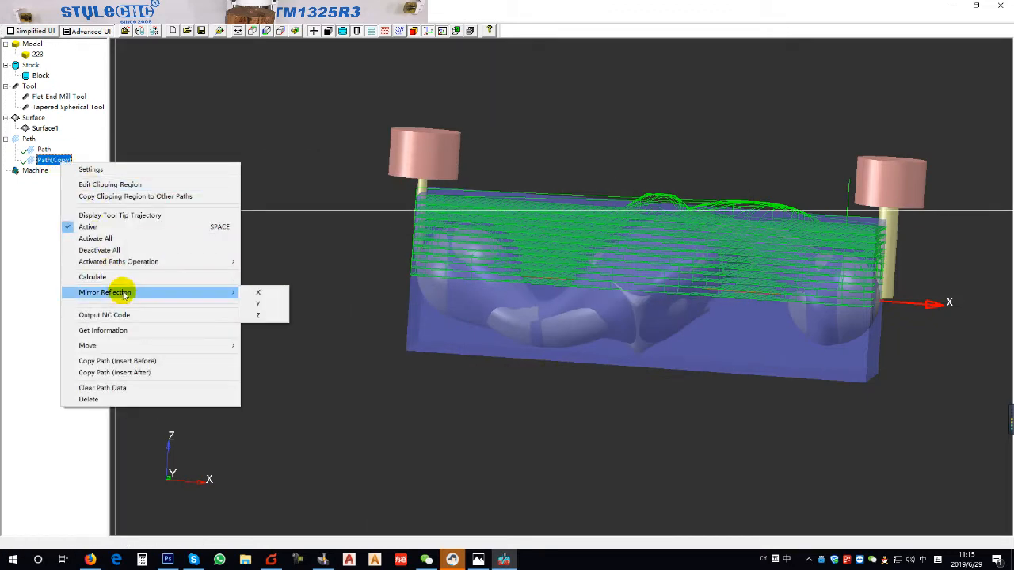
left_click(119, 277)
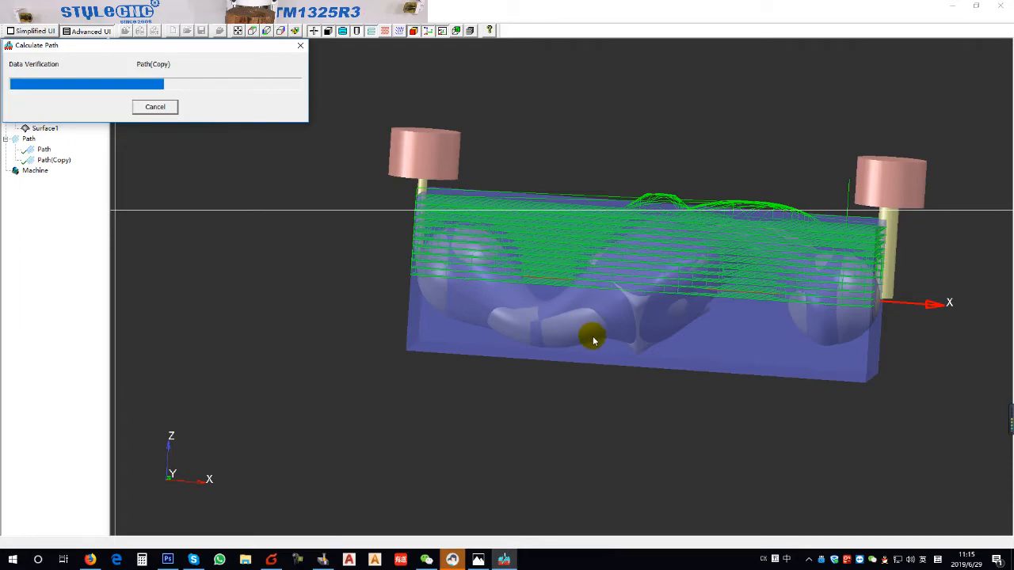
middle_click_drag(639, 362, 219, 255)
right_click(435, 264)
mouse_move(534, 291)
left_click(564, 317)
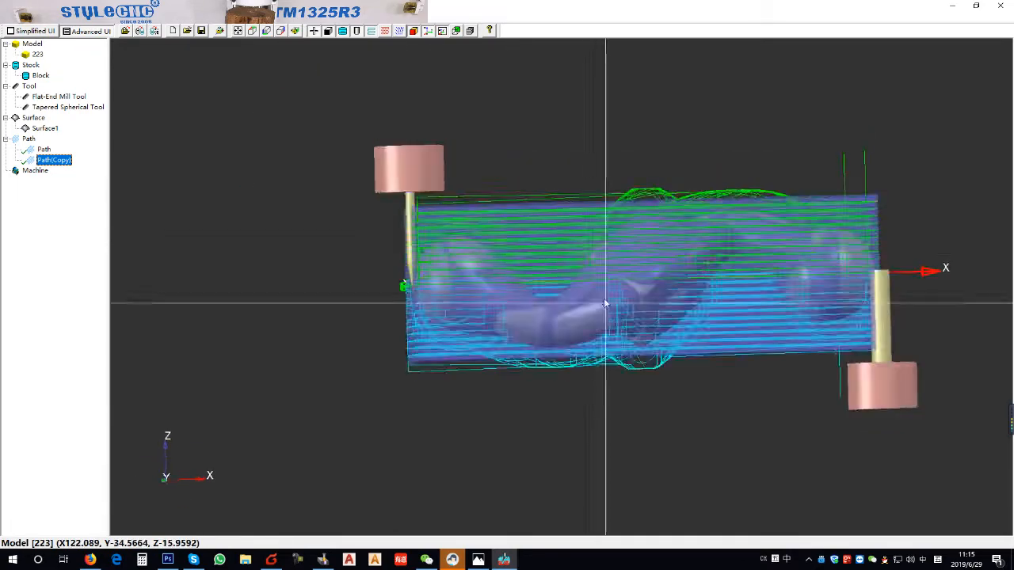
middle_click_drag(599, 310, 594, 319)
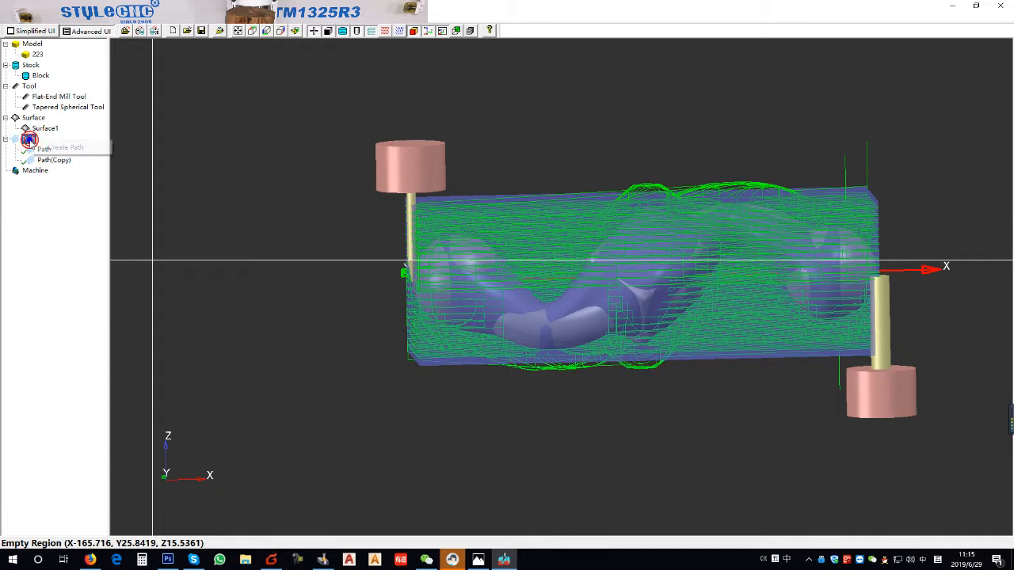
Start a new path with the Tapered Spherical Tool and the 4-Axis Simultaneous Motion Rotary with Surface Projection strategy.
double_click(43, 149)
left_click(487, 196)
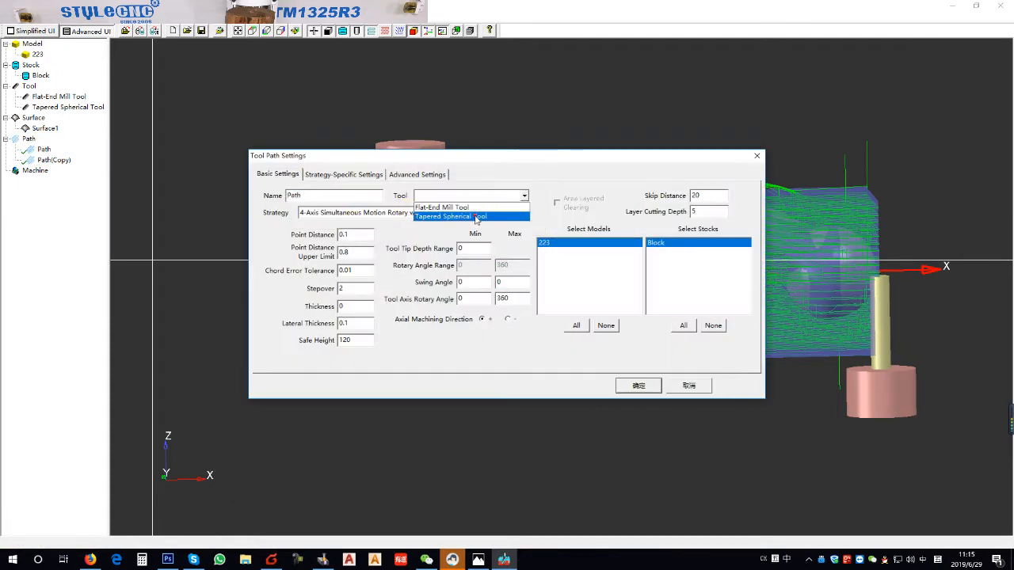
left_click(475, 220)
left_click(426, 213)
left_click(376, 224)
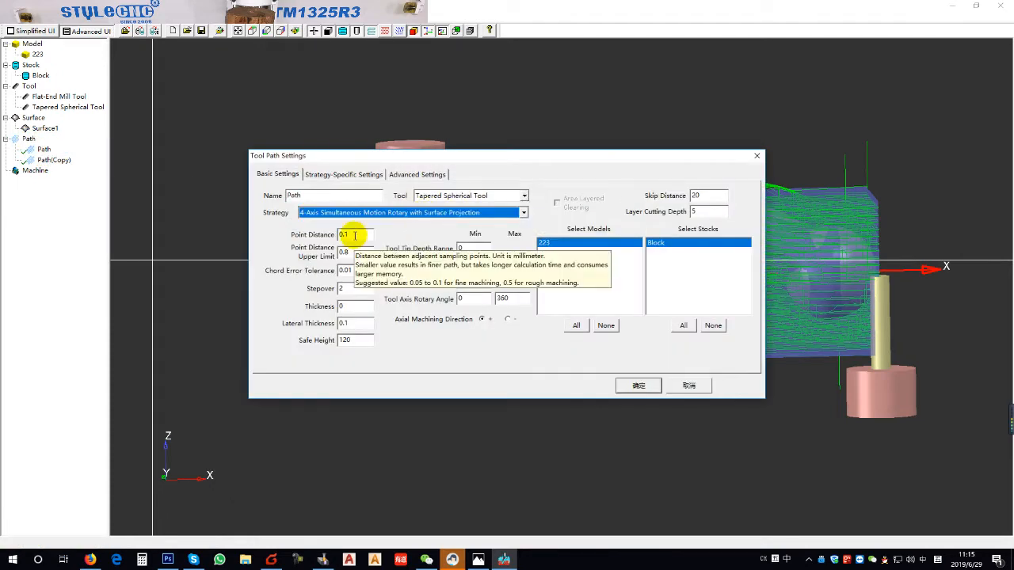
Set point distance 0.05, point distance upper limit 0.3, stepover 0.4, lateral thickness 0 and safe height 80 for the new path.
left_click_drag(361, 236, 346, 237)
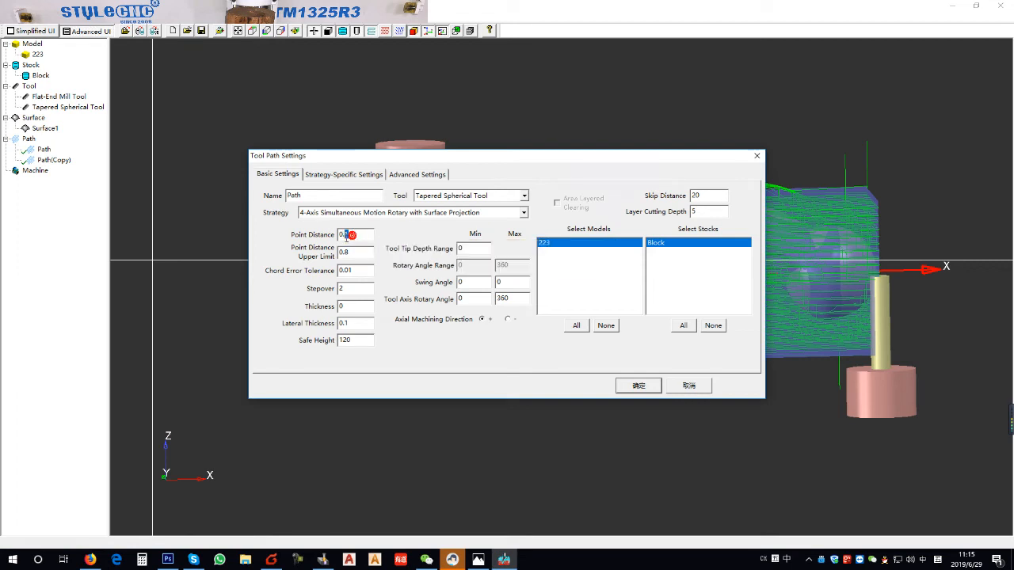
type("0")
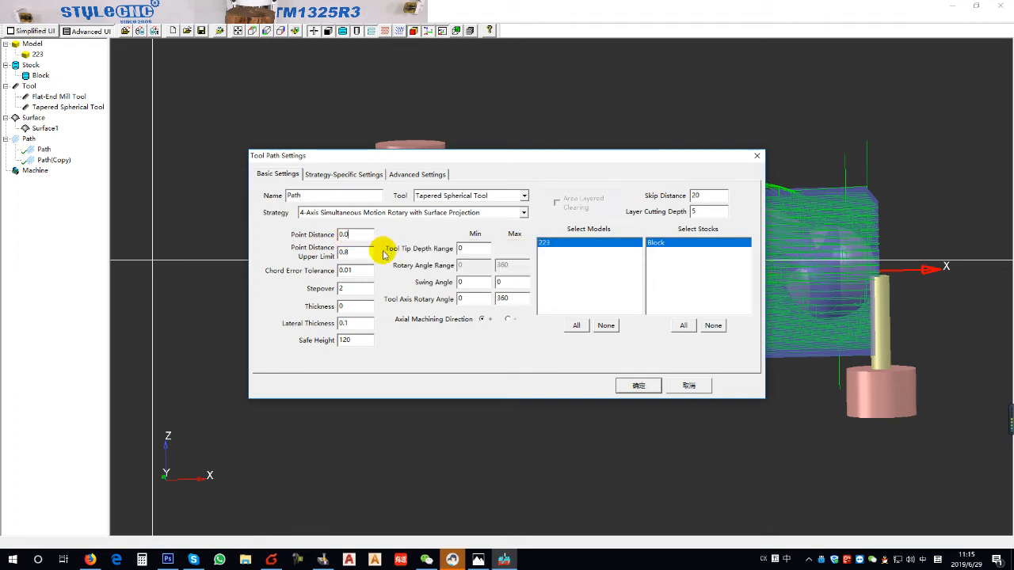
type("5")
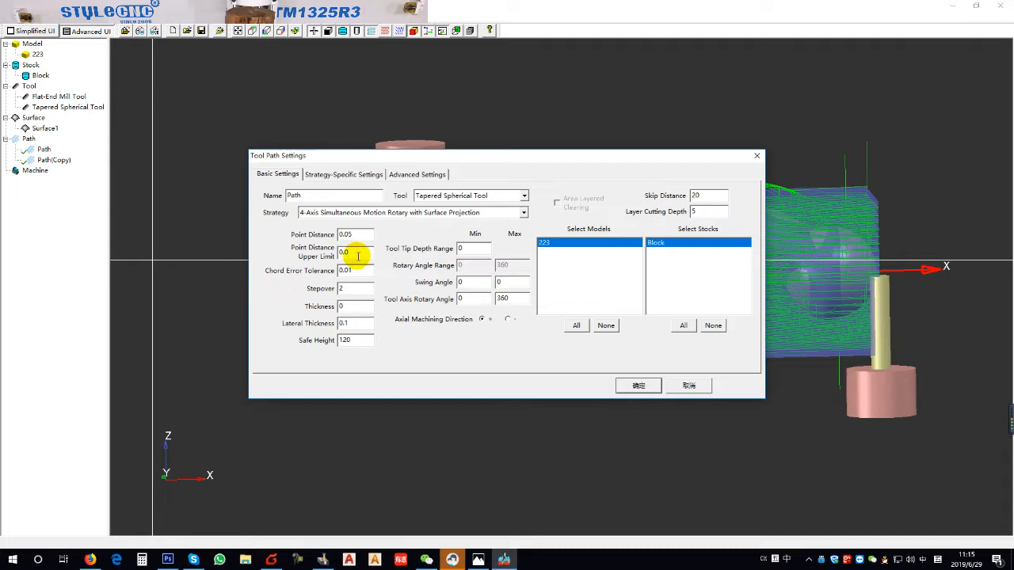
mouse_move(359, 255)
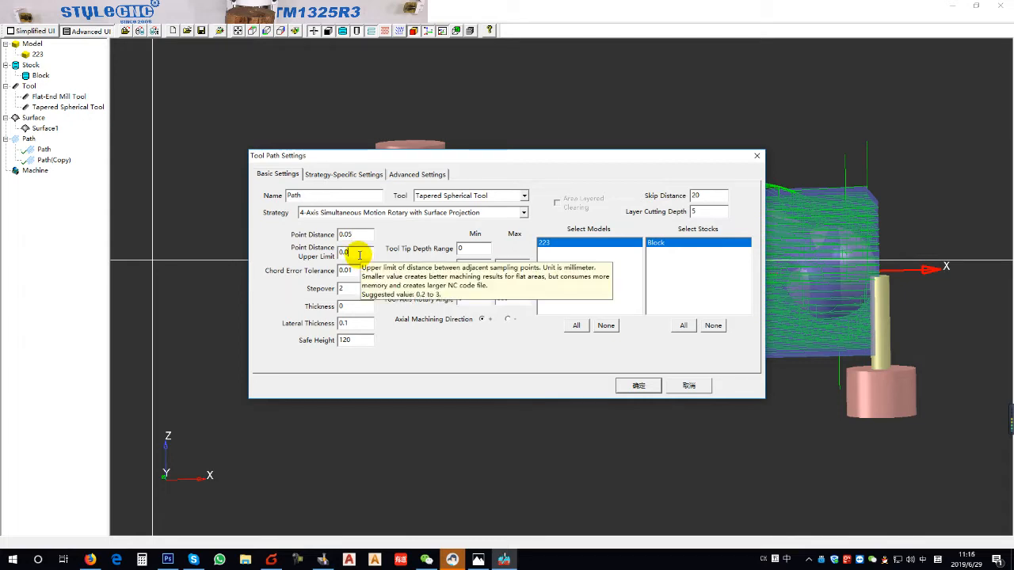
mouse_move(359, 273)
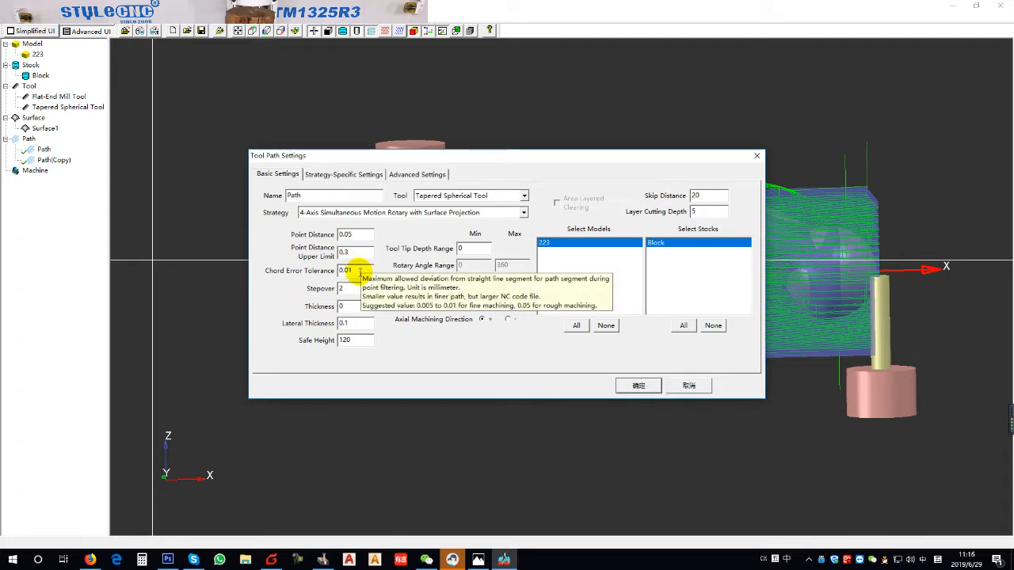
double_click(354, 289)
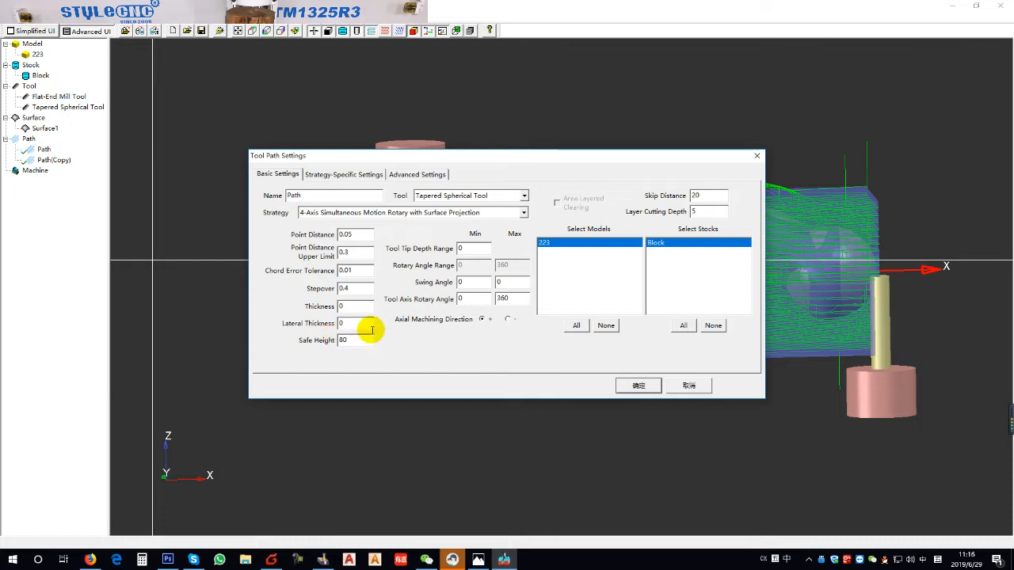
Use Surface1 as the new path's projection surface and confirm the path settings.
left_click(370, 176)
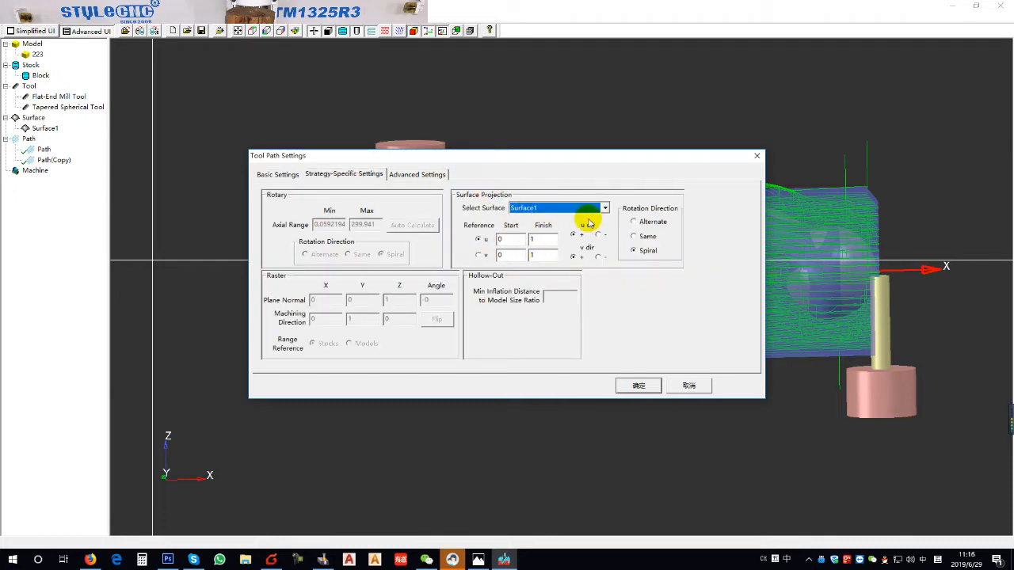
left_click(280, 174)
left_click(637, 386)
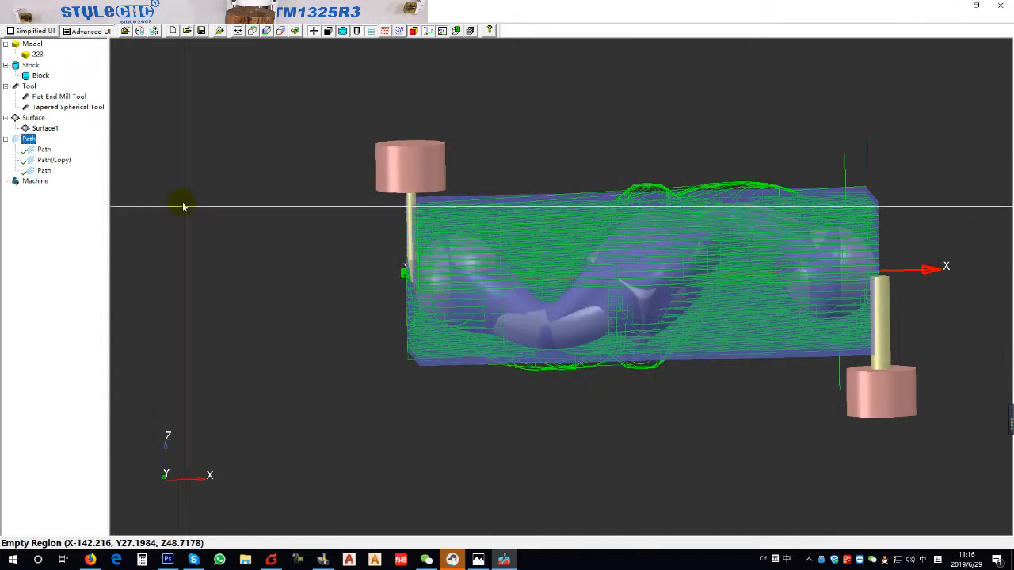
Deactivate the two raster paths and calculate the new surface projection path.
left_click(44, 160)
left_click(43, 171)
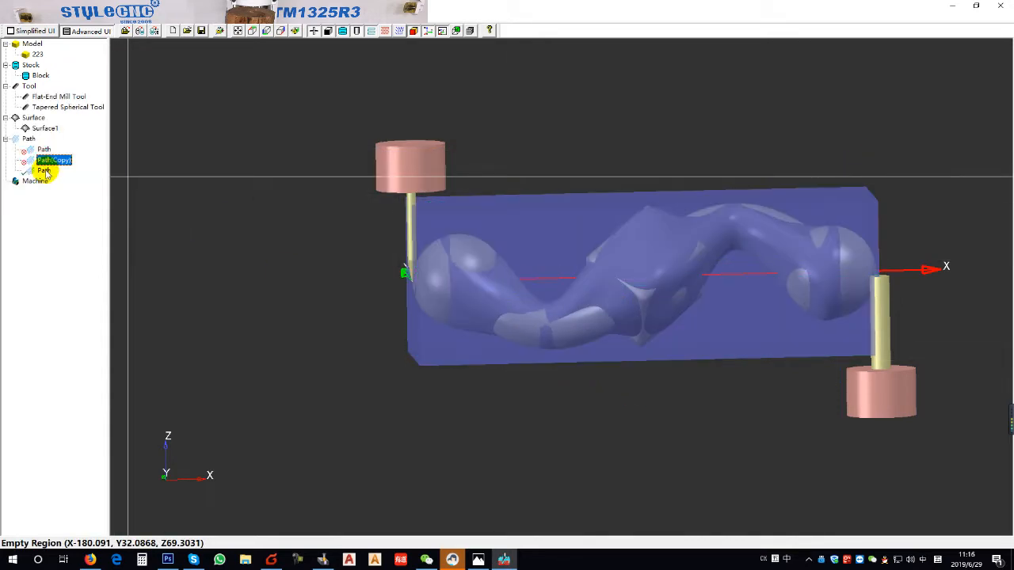
right_click(42, 168)
left_click(119, 289)
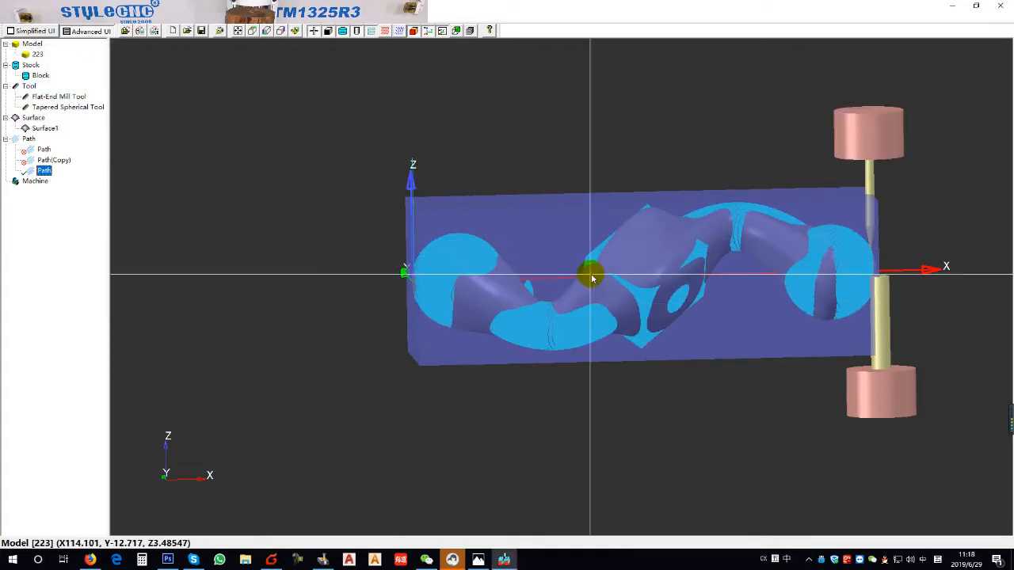
Examine the calculated surface projection path's coverage of the model from several angles, including the YX view.
middle_click_drag(375, 279, 575, 319)
left_click(43, 128)
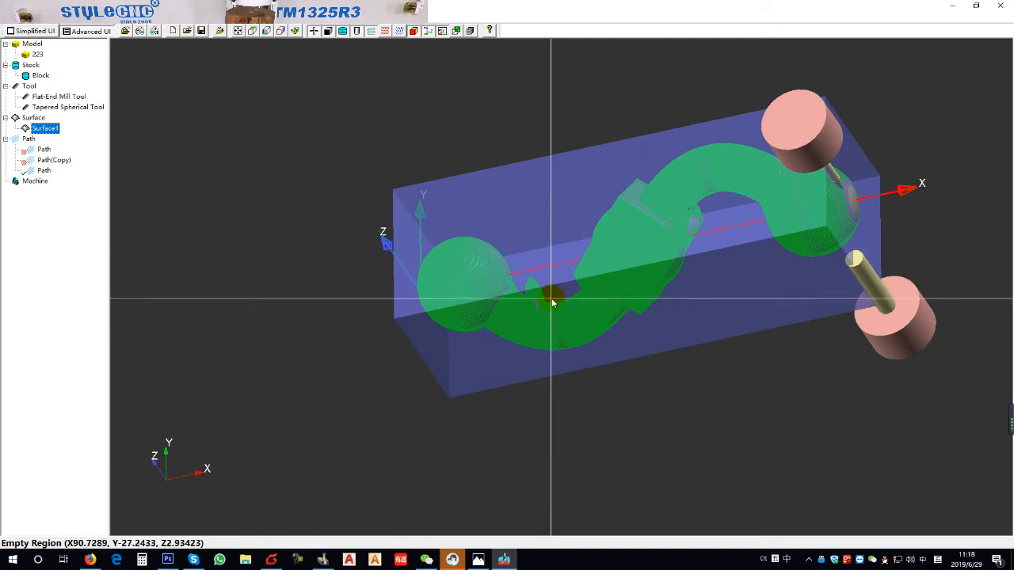
scroll(565, 314, "up", 5)
middle_click_drag(563, 461, 579, 248)
right_click(579, 248)
mouse_move(667, 293)
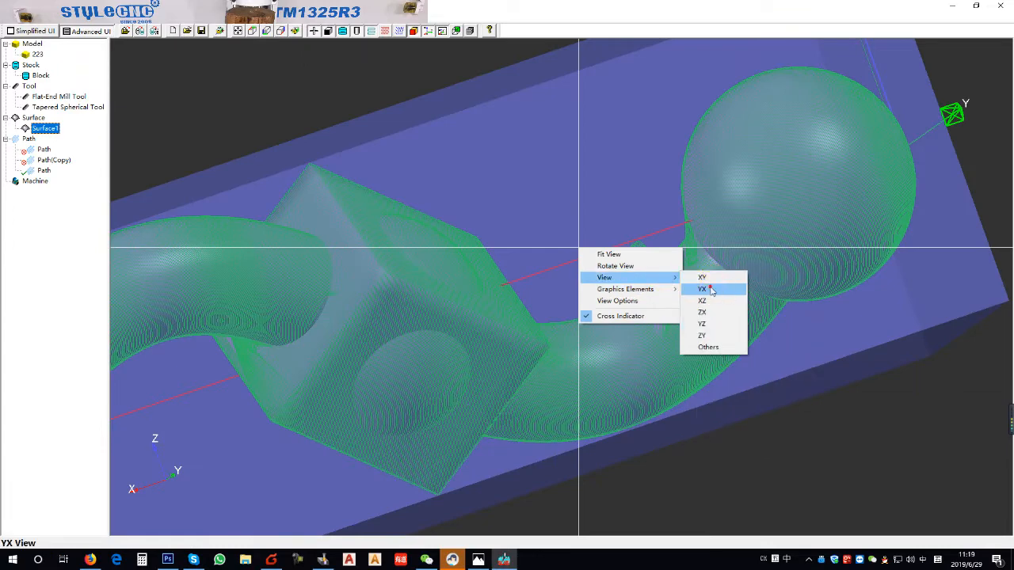
left_click(708, 285)
scroll(608, 252, "down", 3)
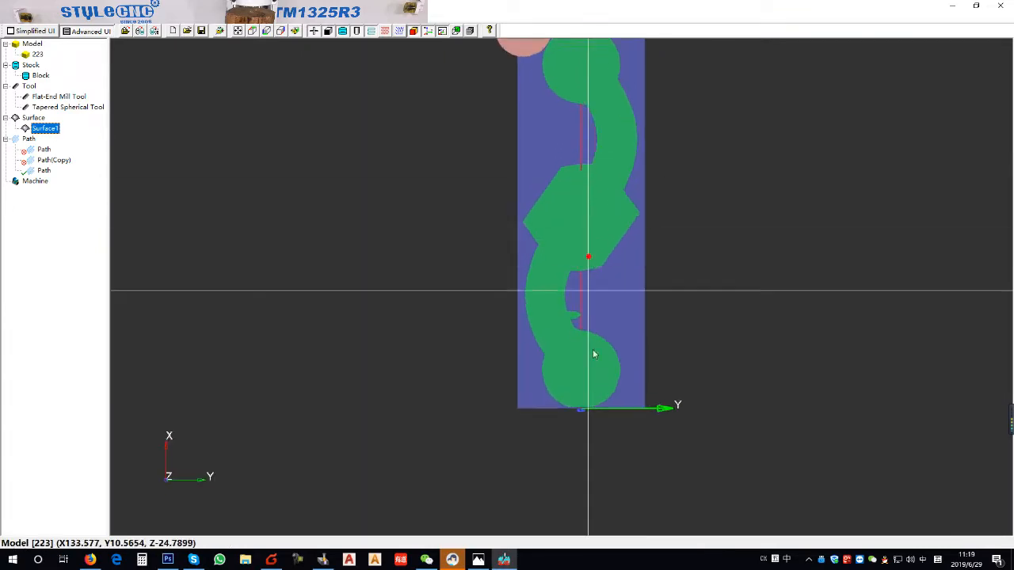
scroll(594, 353, "up", 4)
middle_click_drag(594, 399, 214, 247)
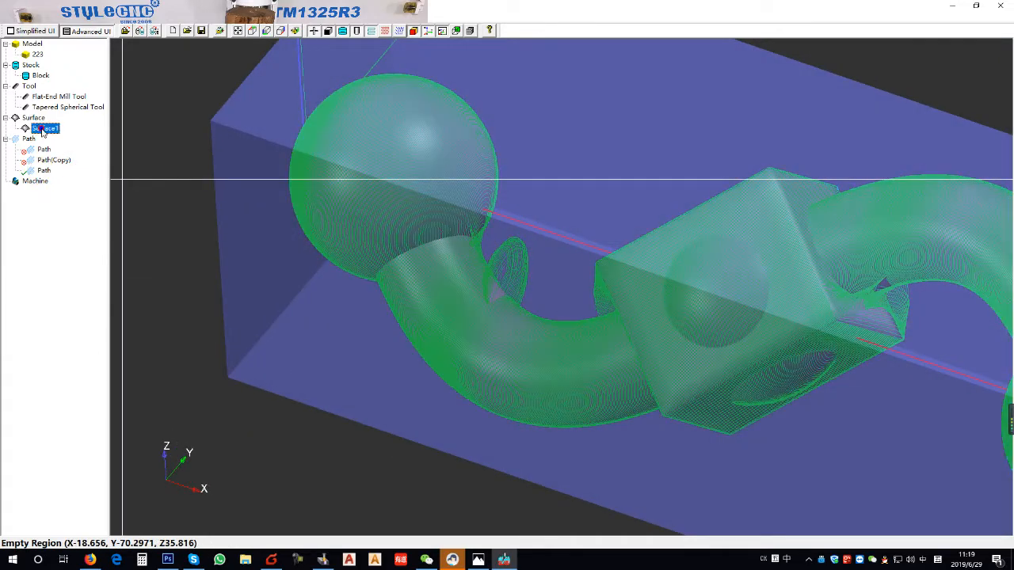
Display Surface1 over the model and open it for control point stack editing.
right_click(46, 128)
left_click(71, 135)
right_click(49, 130)
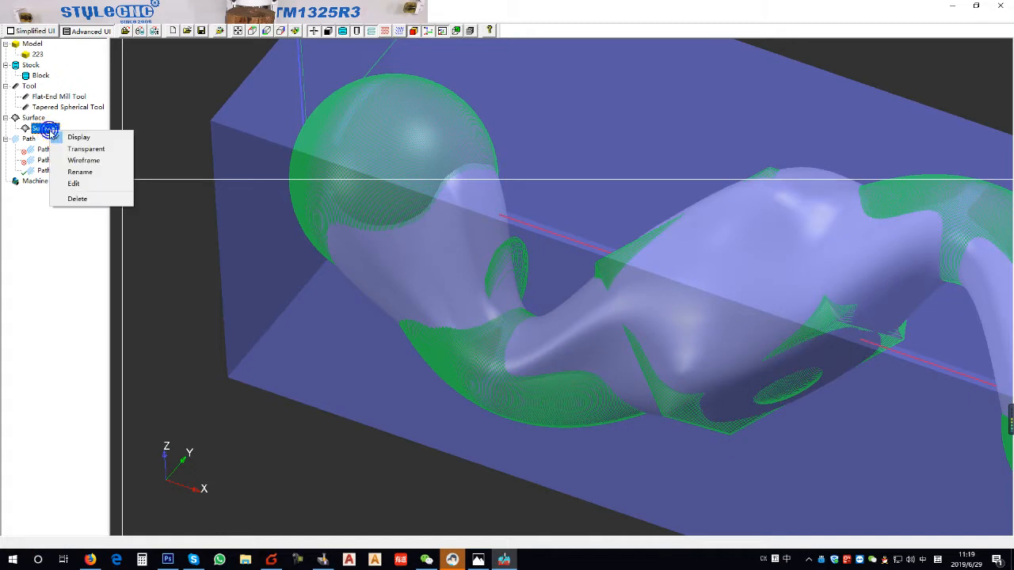
left_click(79, 183)
left_click_drag(699, 301, 792, 287)
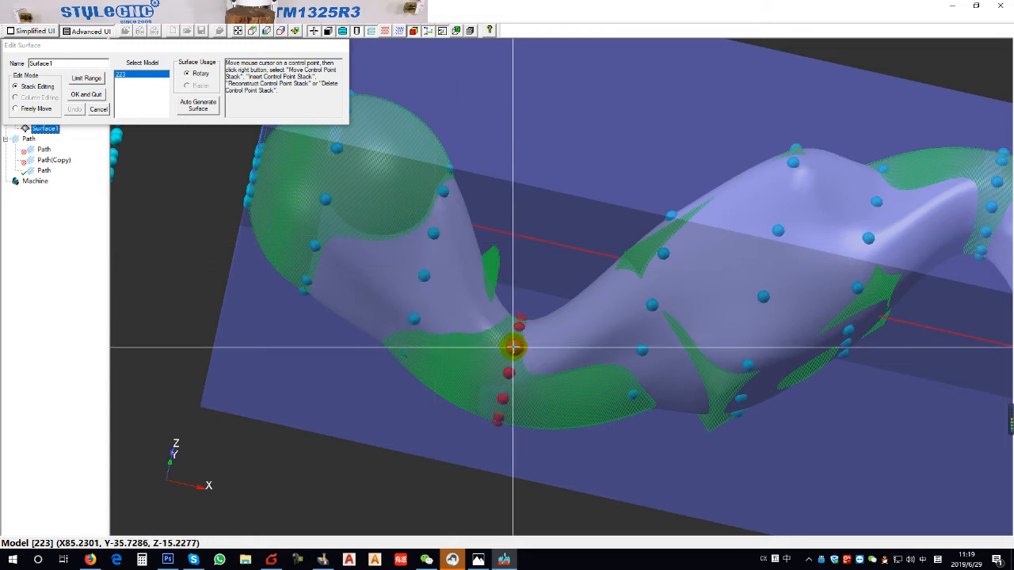
Move the control point stack beside the end sphere and the neighbouring stack on the bend further along the model.
right_click(444, 194)
left_click(463, 201)
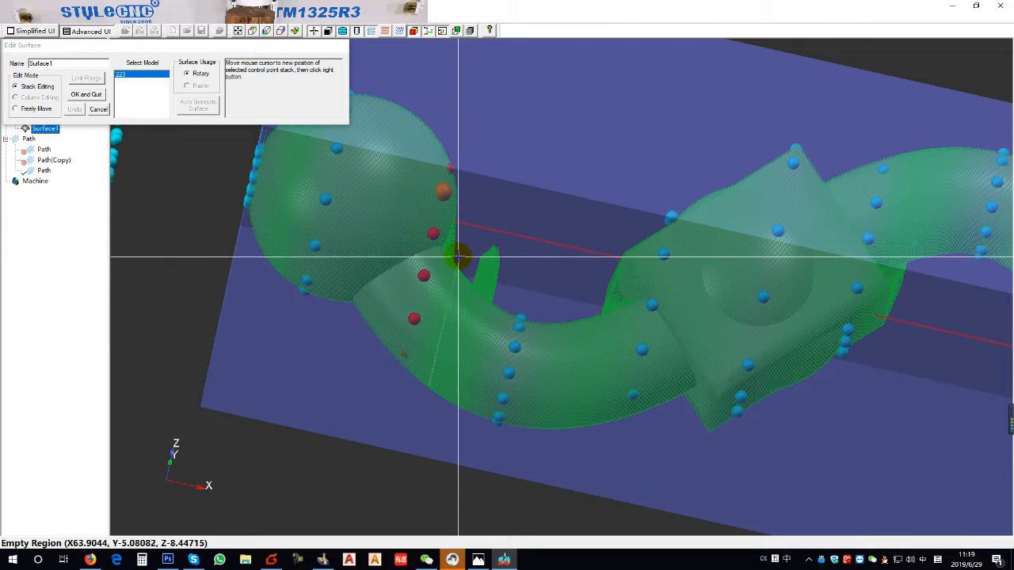
right_click(445, 232)
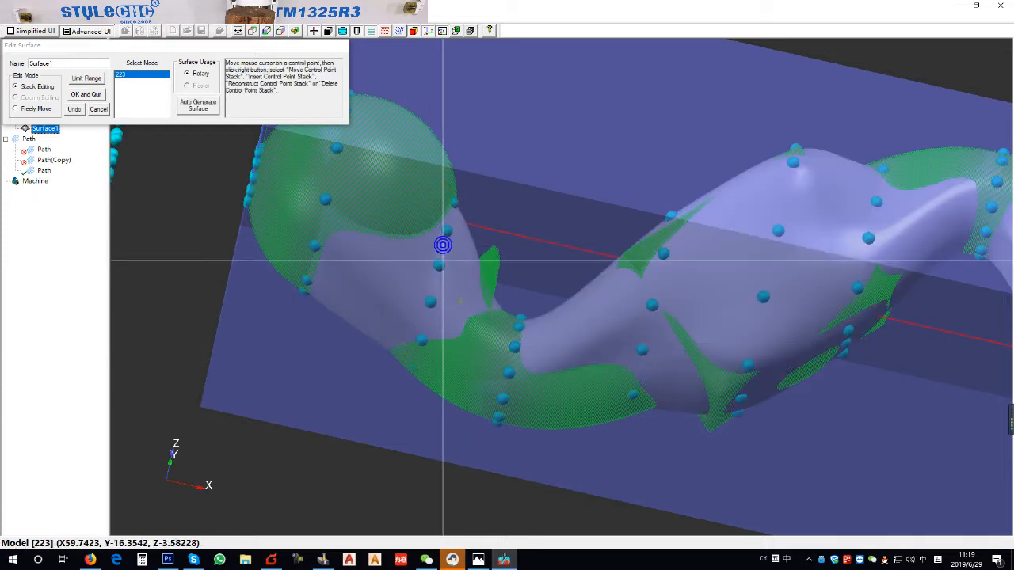
right_click(519, 326)
left_click(541, 333)
right_click(566, 333)
Insert a control point stack between the two moved stacks and save the edited Surface1.
right_click(496, 319)
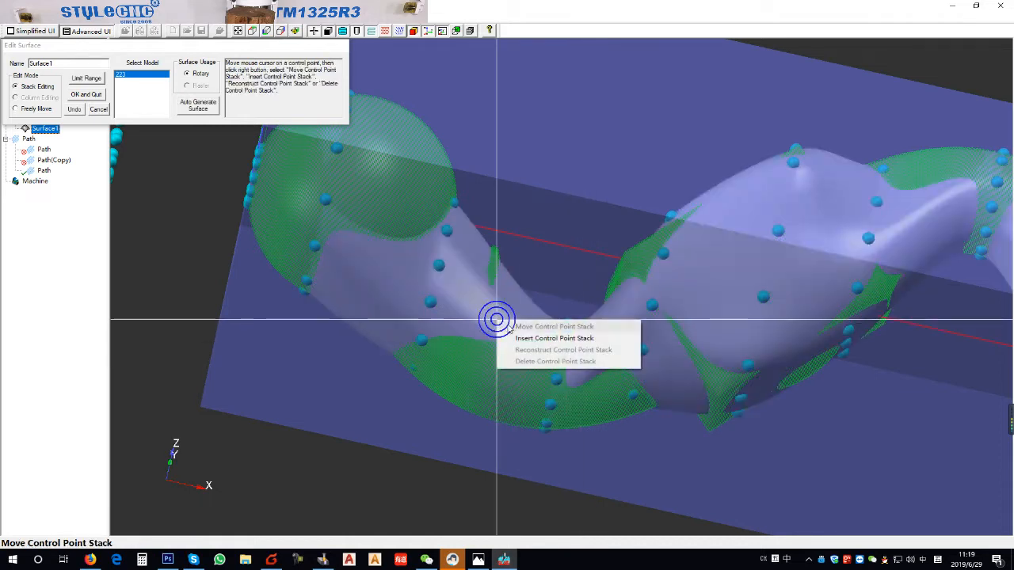
left_click(515, 339)
right_click(478, 318)
middle_click_drag(498, 282, 530, 298)
left_click(86, 94)
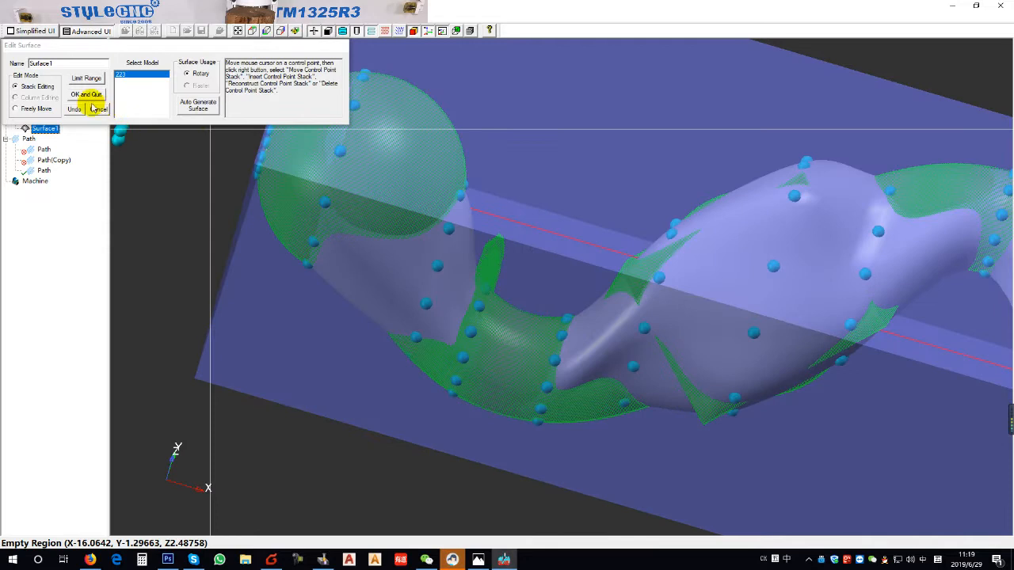
Review the surface projection path's settings and recalculate the path on the edited surface.
right_click(44, 149)
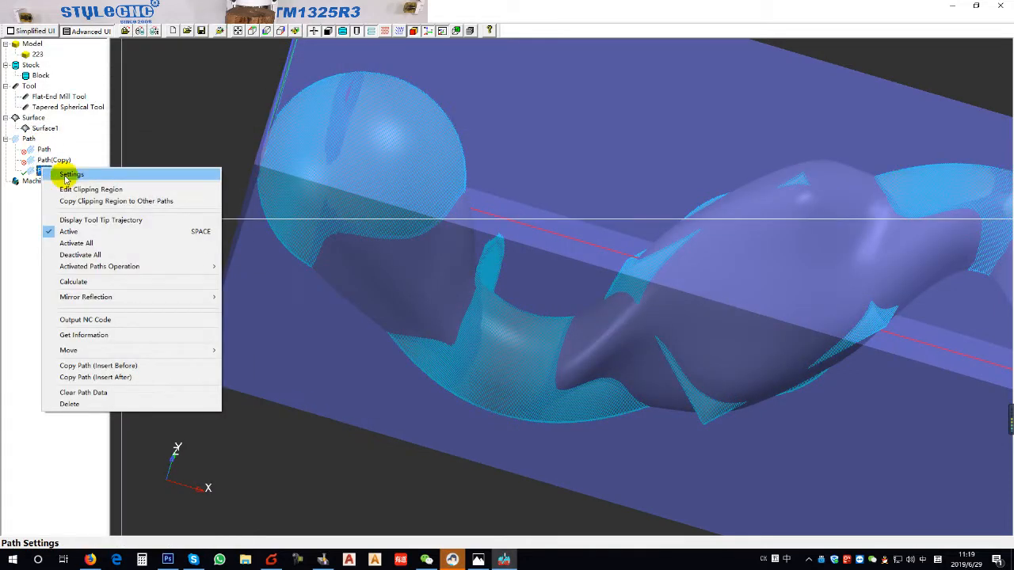
left_click(63, 168)
left_click(363, 176)
left_click(295, 175)
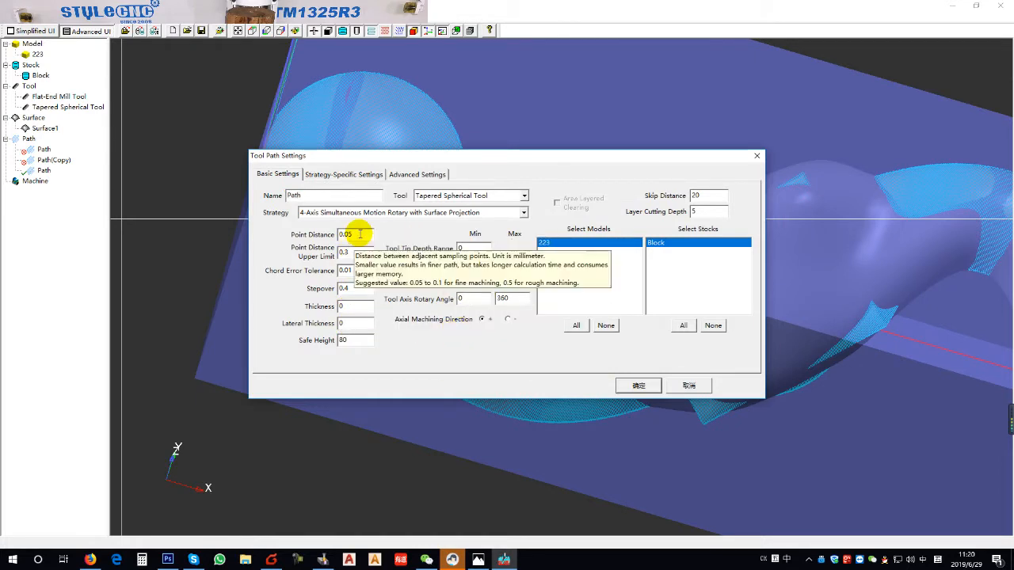
left_click(639, 386)
right_click(44, 171)
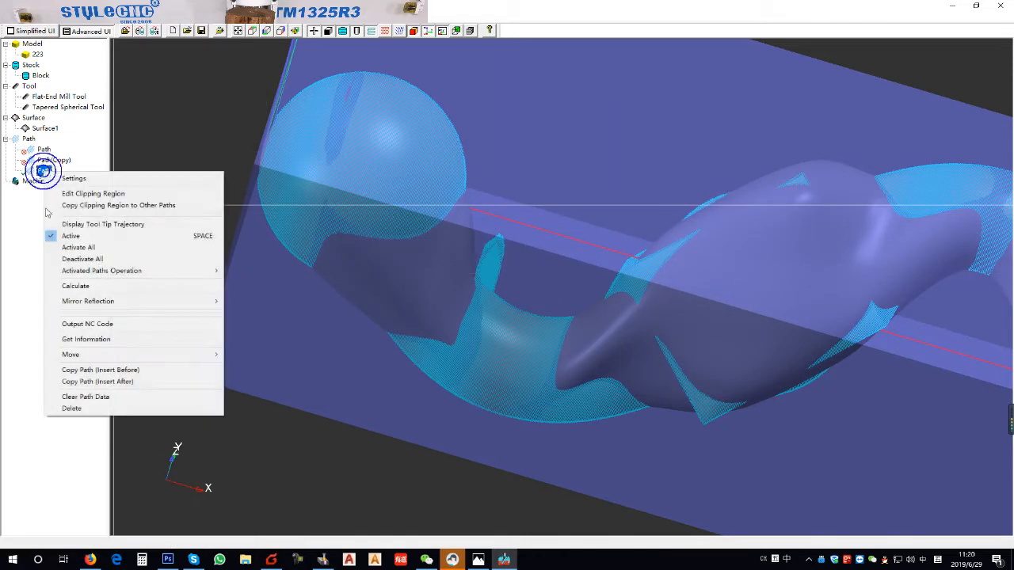
left_click(75, 286)
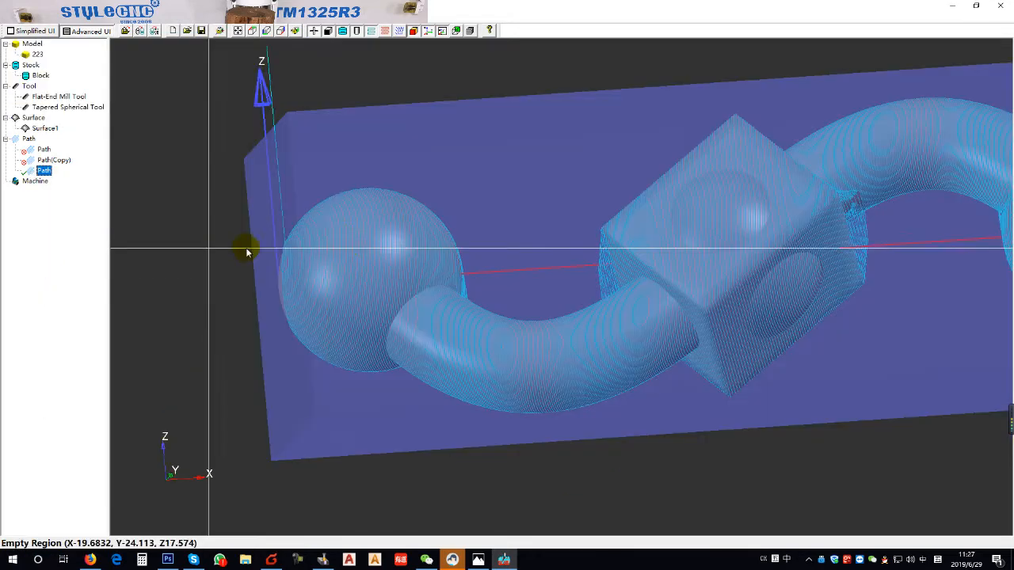
Inspect the recalculated path around the model, toggling the display of Surface1 for comparison.
middle_click_drag(245, 245, 452, 237)
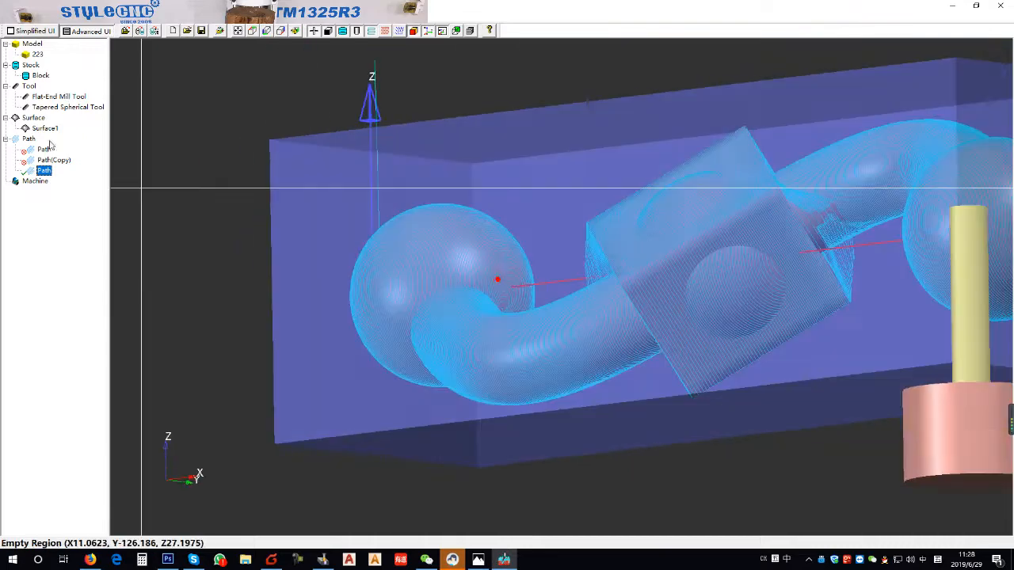
right_click(48, 129)
left_click(63, 137)
right_click(48, 129)
left_click(72, 137)
middle_click_drag(507, 252, 719, 370)
scroll(721, 308, "down", 4)
middle_click_drag(753, 291, 563, 299)
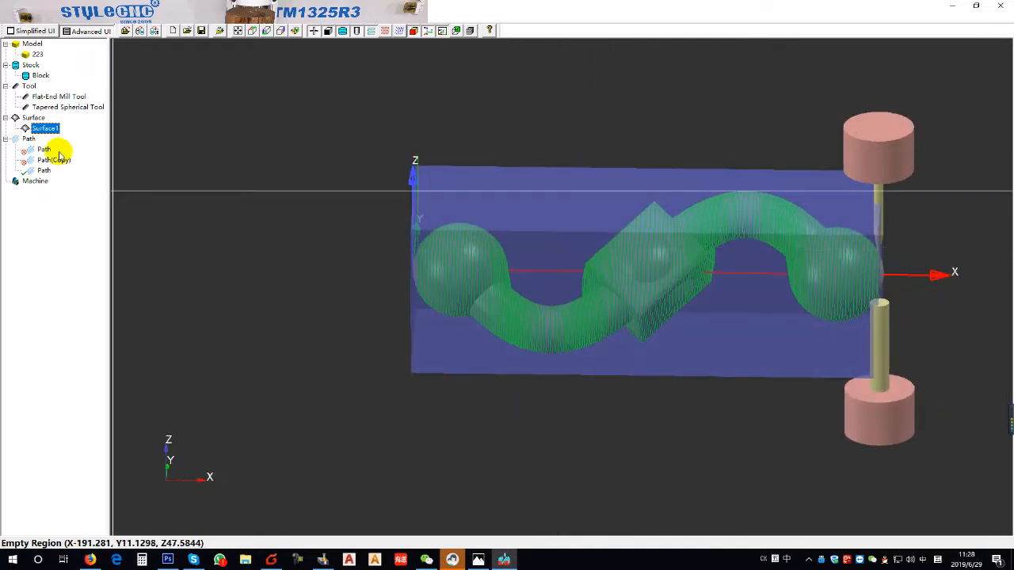
Toggle the surface projection path's tool tip trajectory and examine the path up close and in the XY view.
right_click(40, 170)
left_click(68, 225)
right_click(43, 172)
left_click(57, 222)
middle_click_drag(494, 266, 407, 469)
scroll(612, 303, "up", 6)
scroll(407, 469, "up", 3)
scroll(407, 469, "down", 6)
middle_click_drag(600, 367, 527, 294)
scroll(620, 256, "down", 4)
middle_click_drag(613, 265, 625, 190)
right_click(434, 224)
left_click(547, 254)
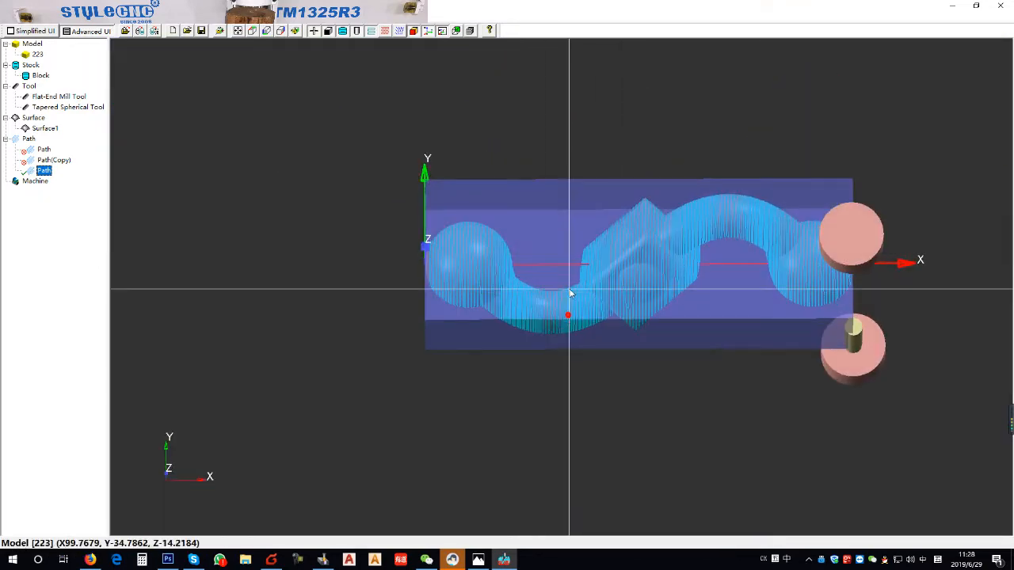
Activate the two roughing paths, Path and Path(Copy), alongside the surface projection path and view them in 3D.
scroll(652, 345, "up", 3)
scroll(535, 349, "down", 2)
left_click(44, 171)
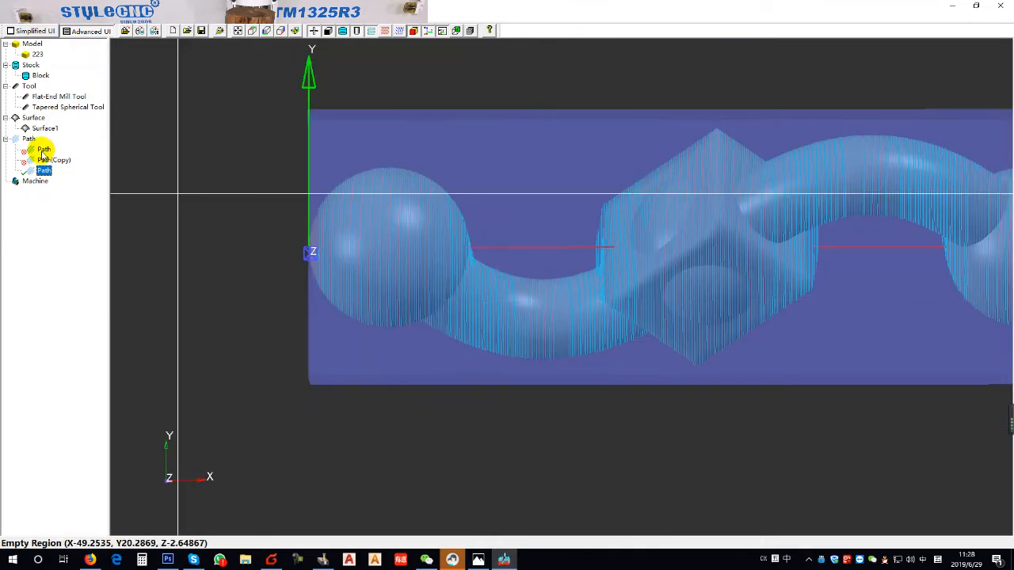
left_click(43, 150)
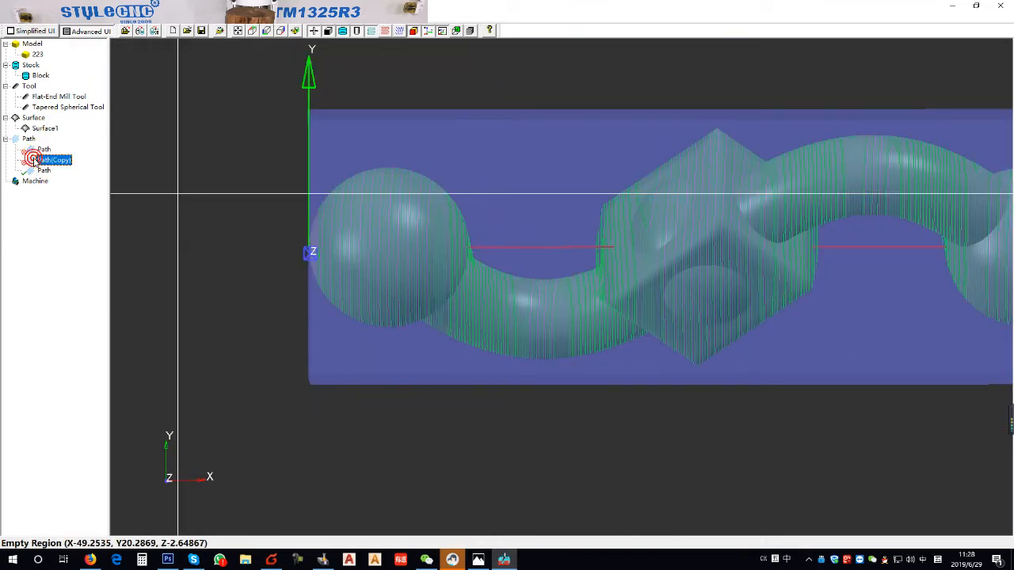
double_click(38, 149)
double_click(38, 160)
mouse_move(362, 273)
middle_mouse_down()
mouse_move(388, 204)
mouse_move(174, 194)
mouse_move(340, 190)
middle_mouse_up()
Output the first roughing path's NC code, accepting tool number 1, rotation axis X, output symbol A and a right-handed coordinate system.
right_click(44, 150)
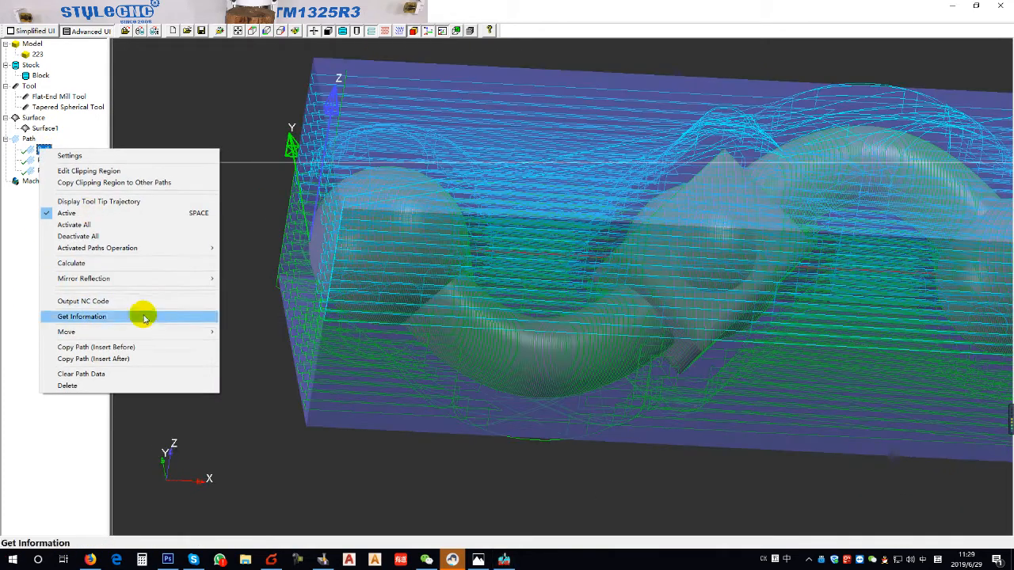
mouse_move(146, 284)
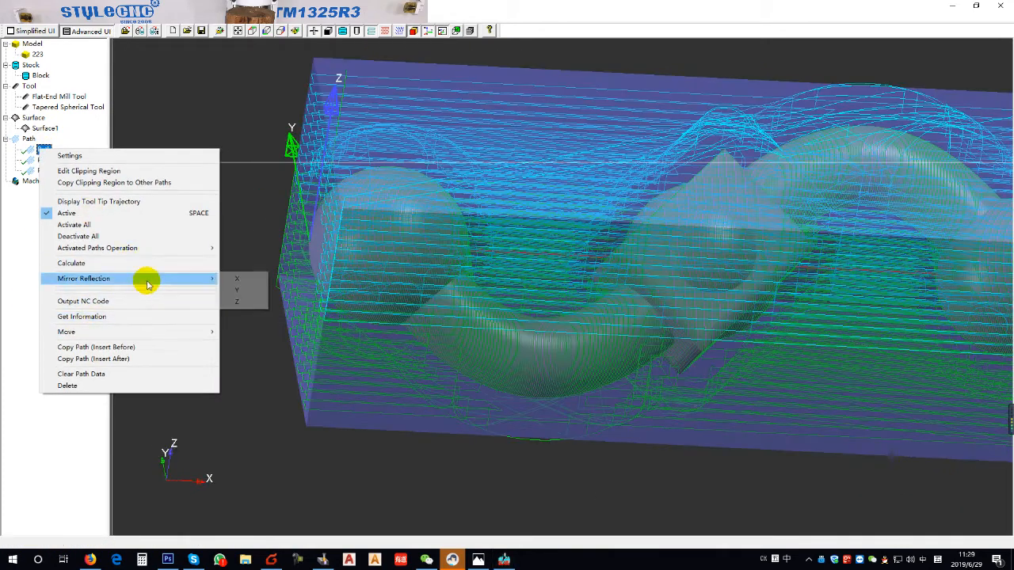
left_click(128, 301)
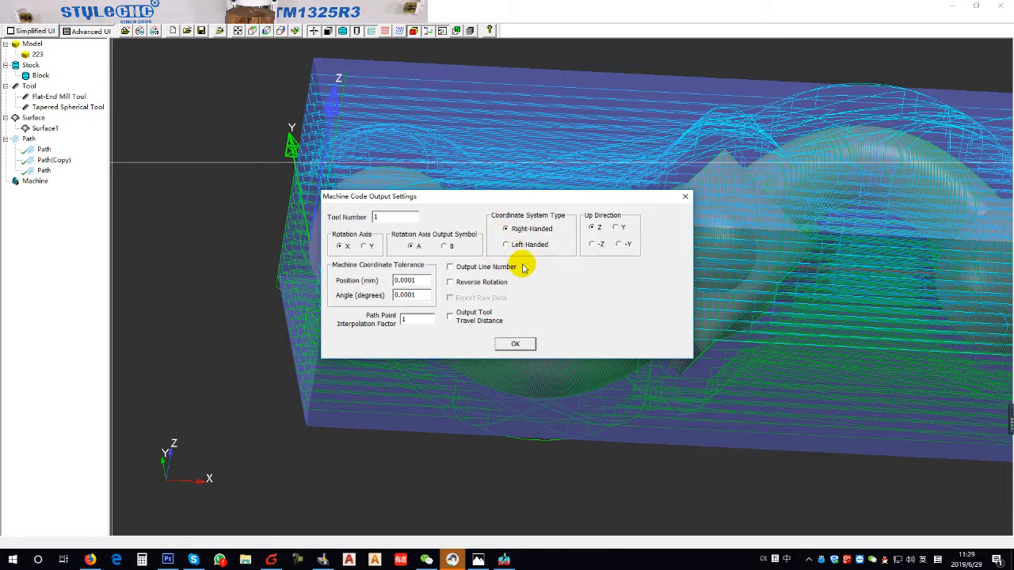
left_click(515, 345)
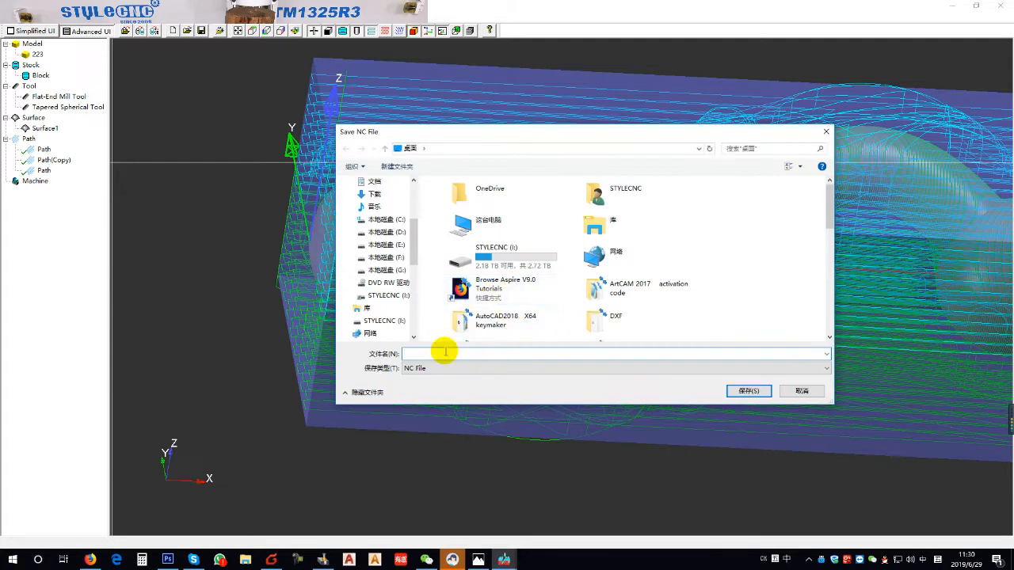
Save the first roughing path's NC file to the Desktop as CC1.
type("以")
type("C1")
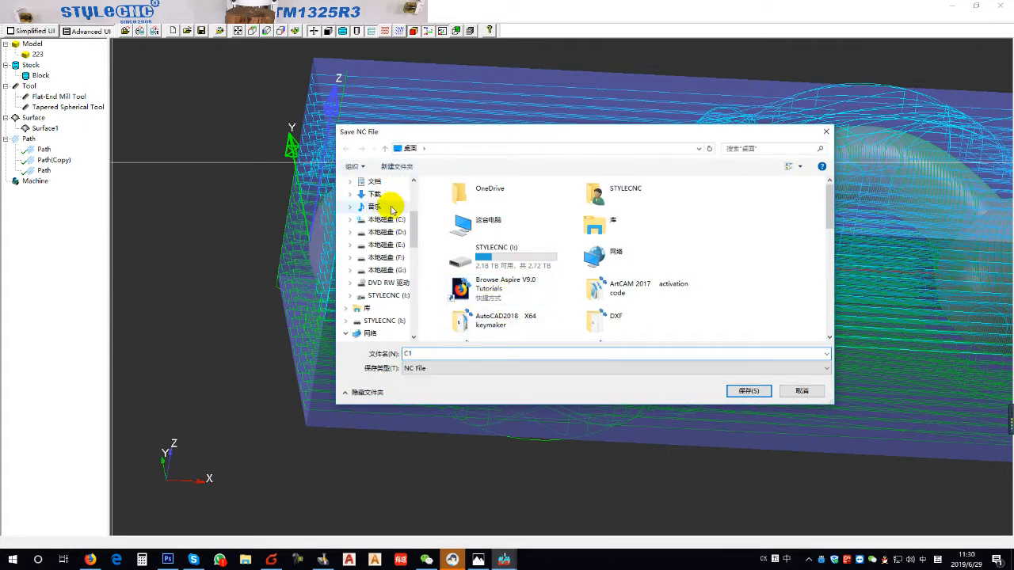
scroll(400, 214, "up", 3)
left_click(380, 232)
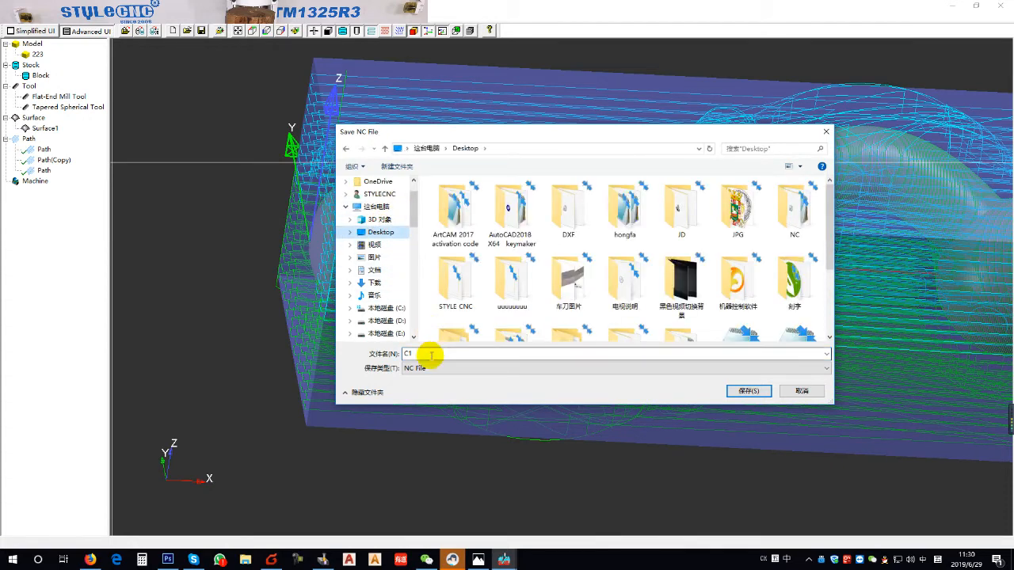
double_click(407, 355)
type("CC")
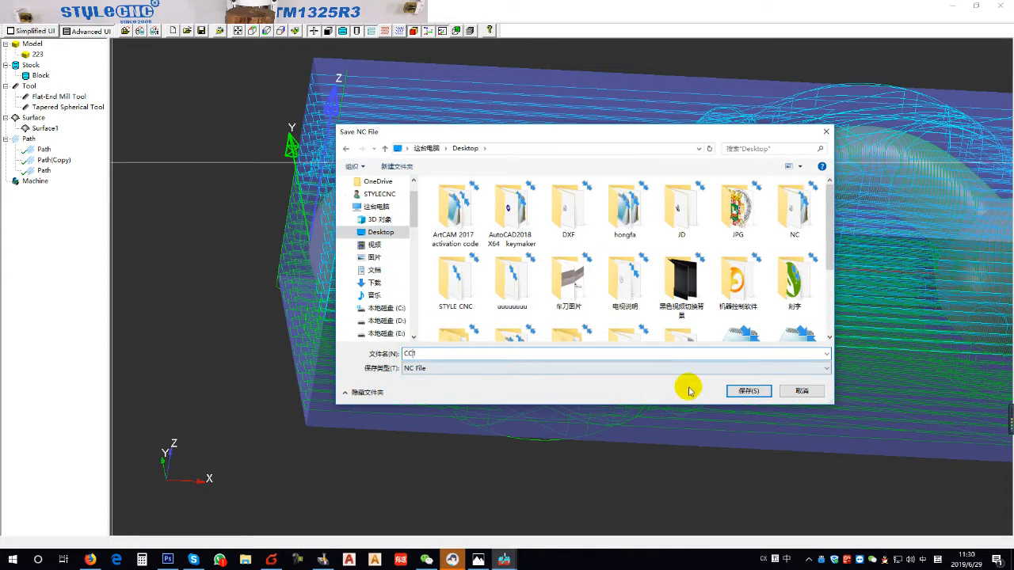
left_click(757, 391)
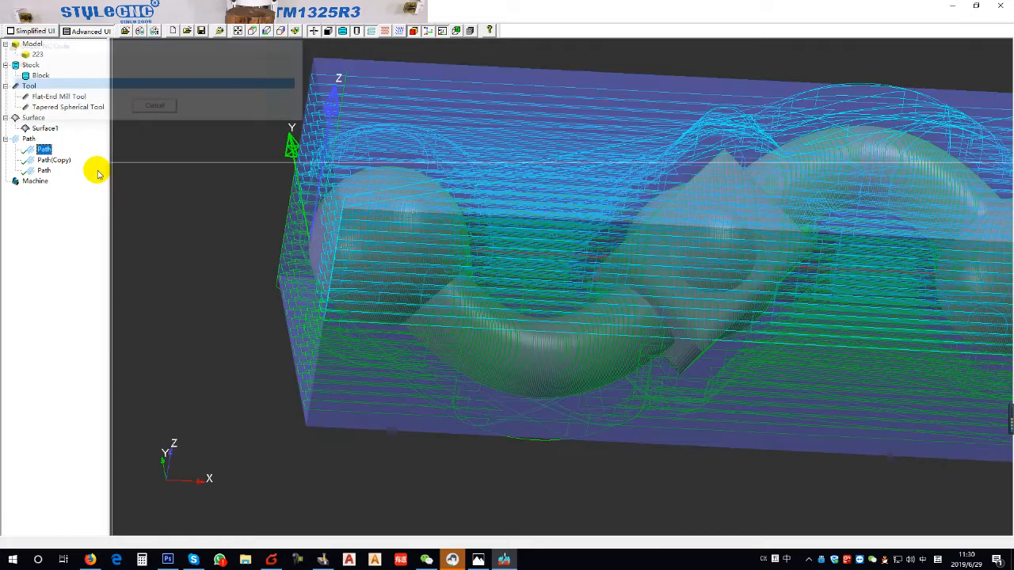
Output the Path(Copy) roughing path's NC code with the same machine code settings and save it to the desktop as CC2.
left_click(55, 160)
right_click(61, 162)
left_click(138, 314)
left_click(515, 342)
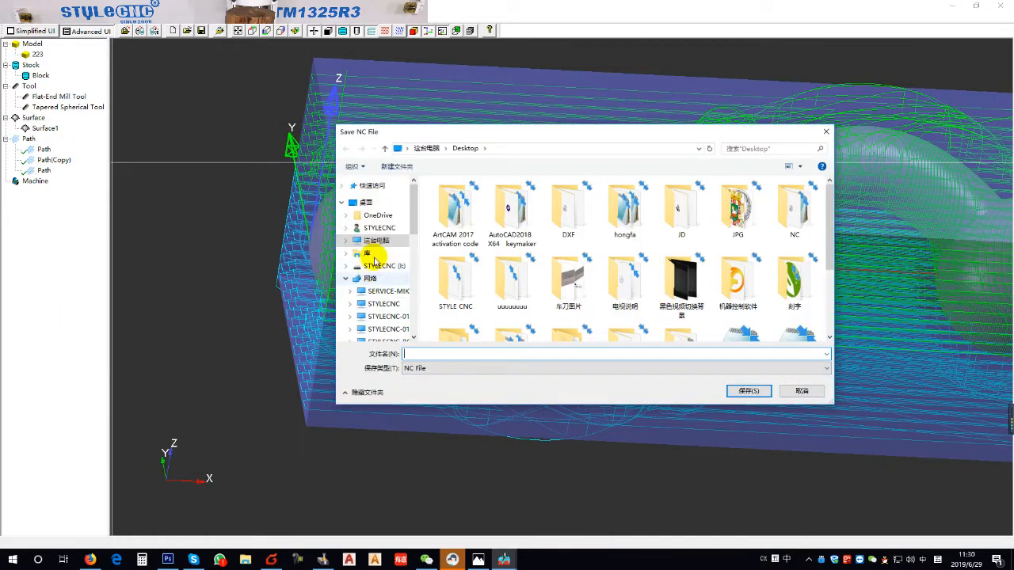
left_click(366, 202)
left_click(385, 354)
type("CC2")
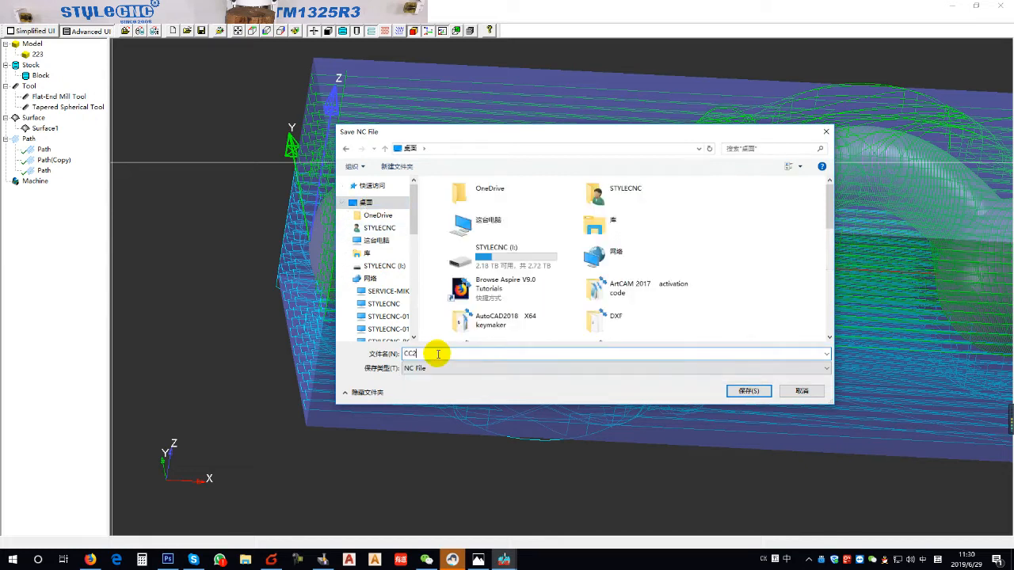
key("Return")
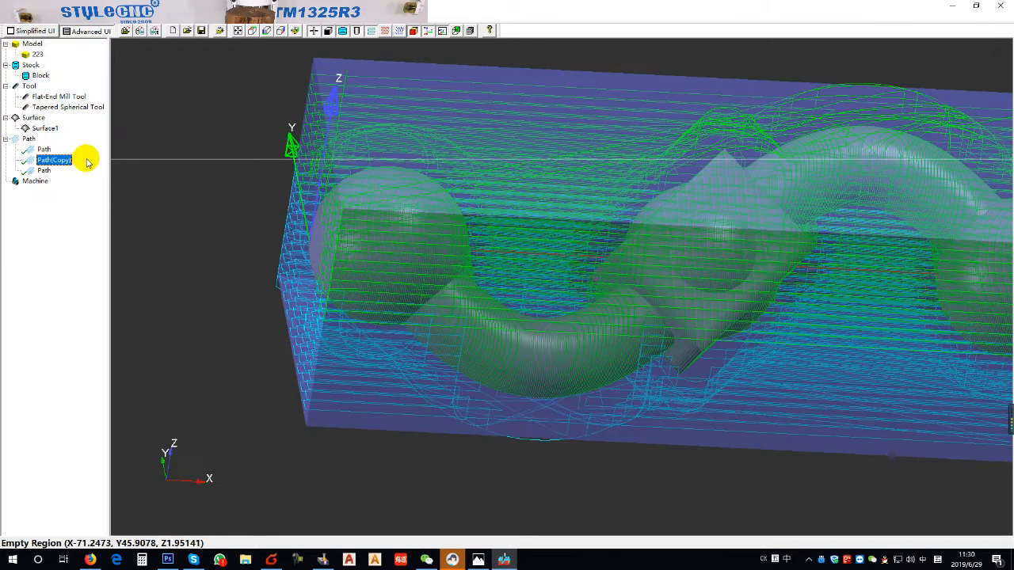
Output the surface projection finishing path's NC code and save it to the desktop as JJ1.
right_click(40, 172)
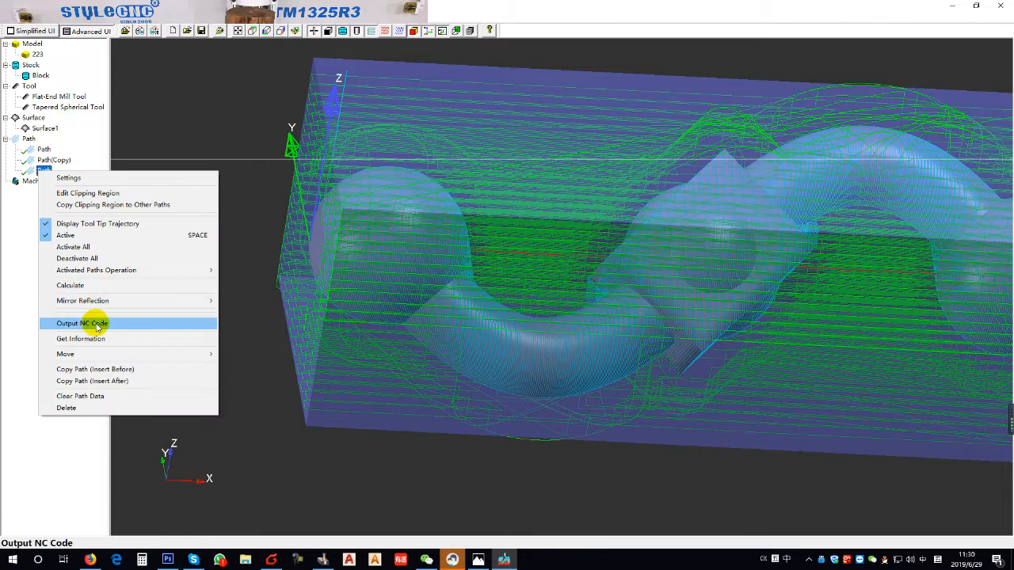
left_click(164, 321)
left_click(515, 343)
left_click(432, 354)
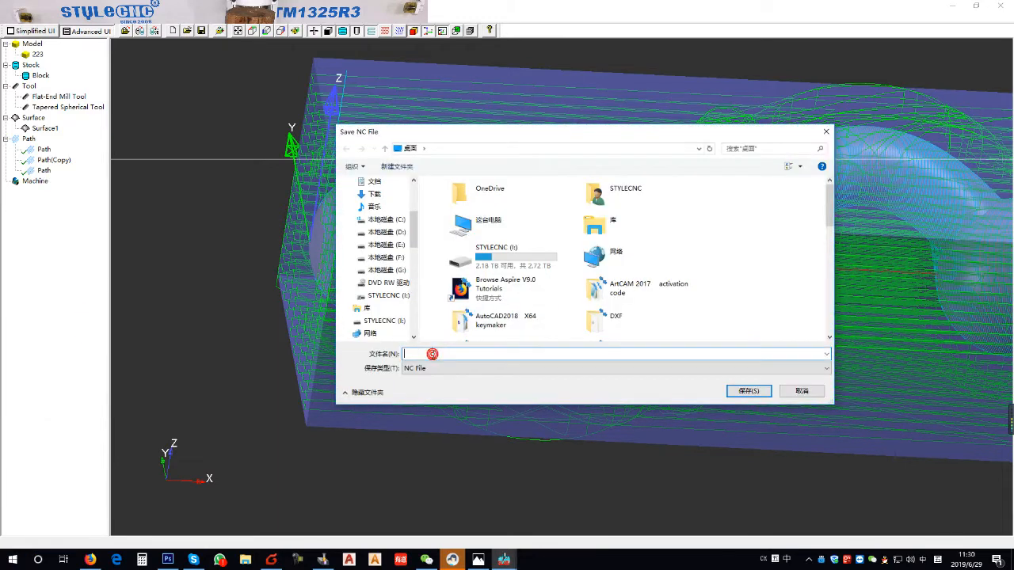
type("11")
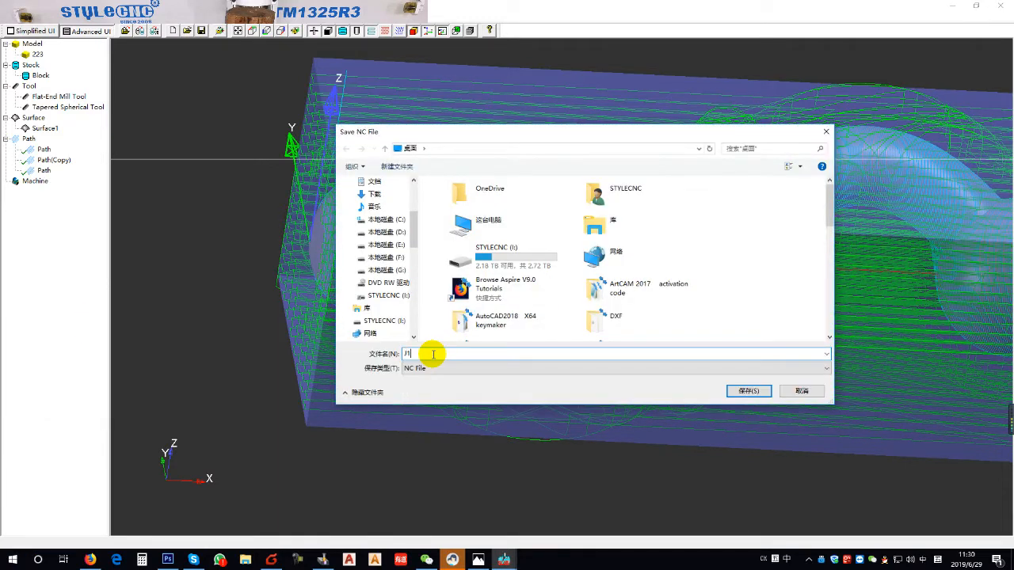
left_click(748, 390)
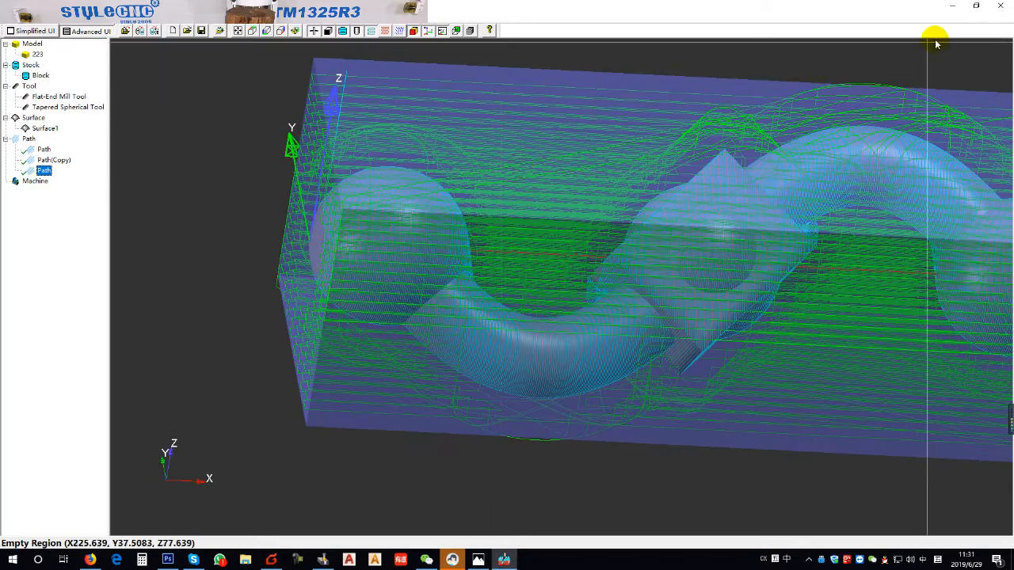
left_click(953, 5)
left_click(504, 560)
left_click(9, 16)
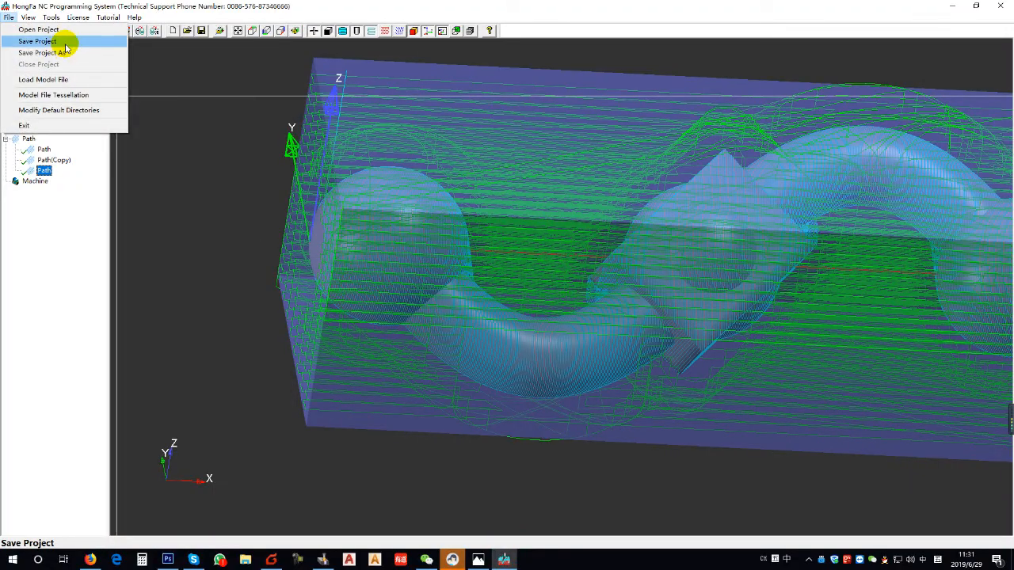
left_click(69, 50)
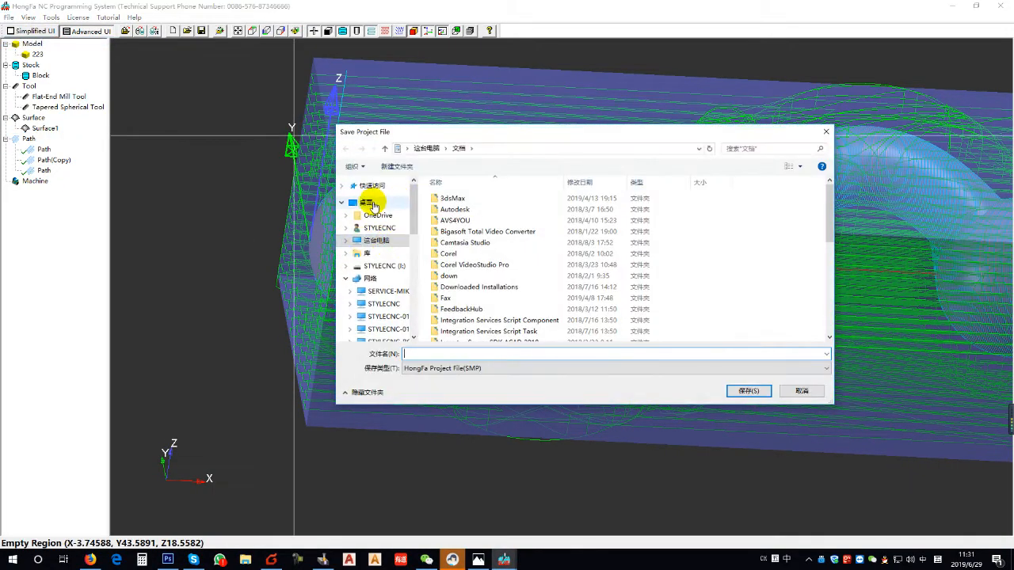
left_click(366, 201)
left_click(521, 351)
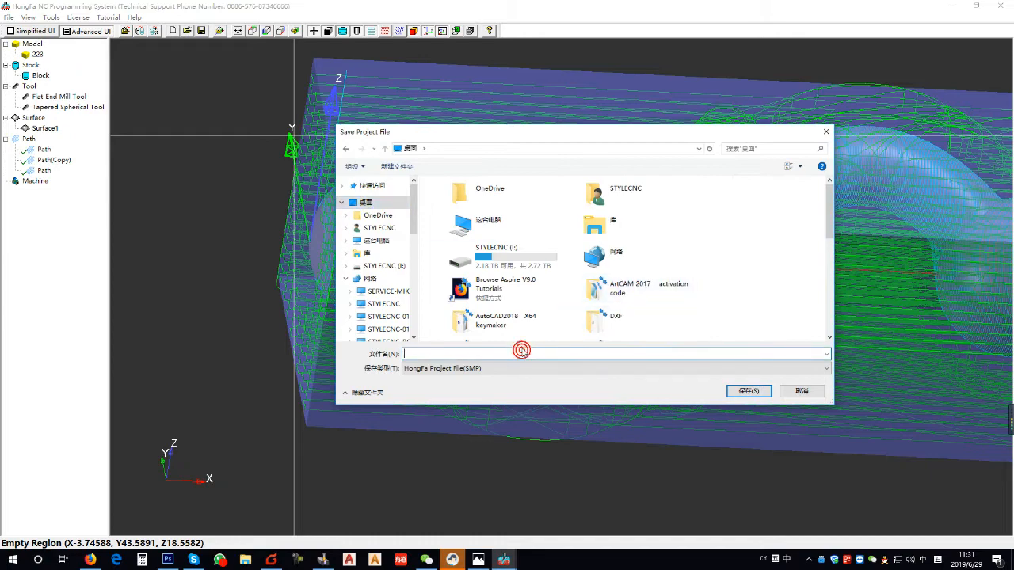
left_click(802, 391)
Switch to the Windows desktop and move the three exported NC files together to a free area.
left_click(954, 6)
left_click_drag(325, 436, 265, 293)
left_click_drag(273, 297, 598, 142)
Open CC1 and CC2 in Notepad and compare the A-axis position in their opening lines.
double_click(583, 128)
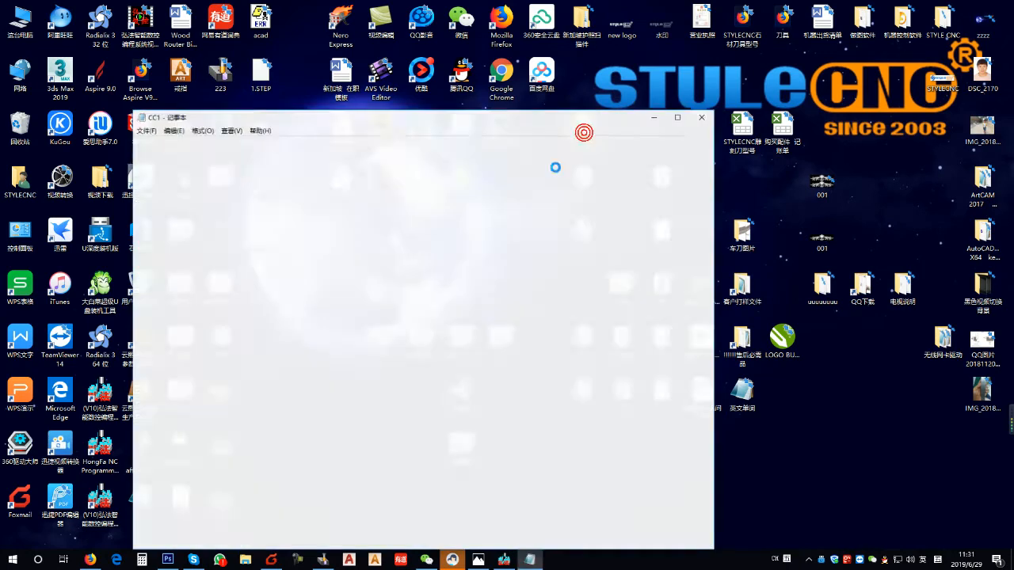
left_click(284, 213)
left_click(703, 116)
double_click(583, 181)
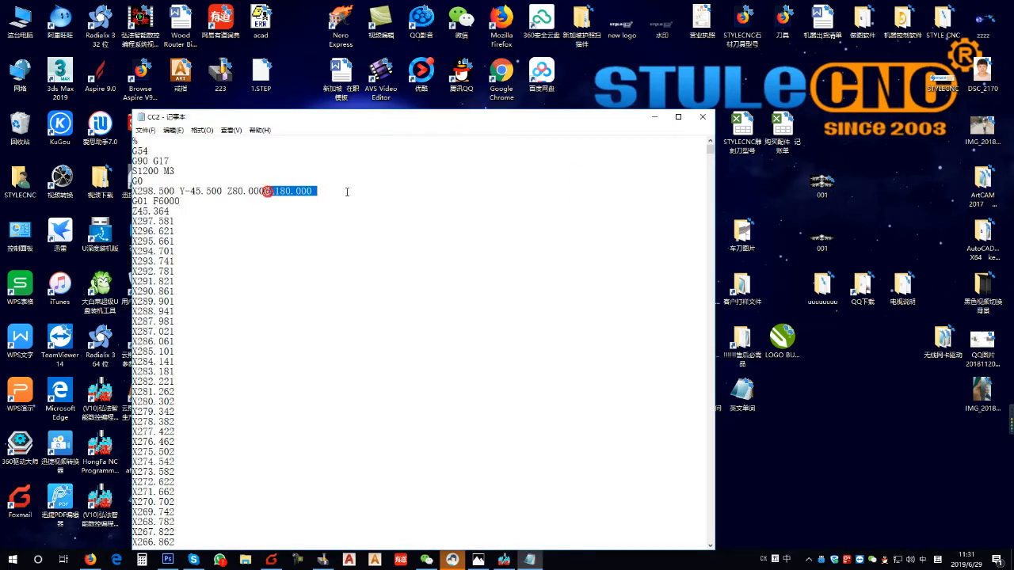
left_click(703, 117)
Reopen CC2 in Notepad and copy its motion code down to the final Z80.000 line, leaving out M05 and M30.
double_click(589, 179)
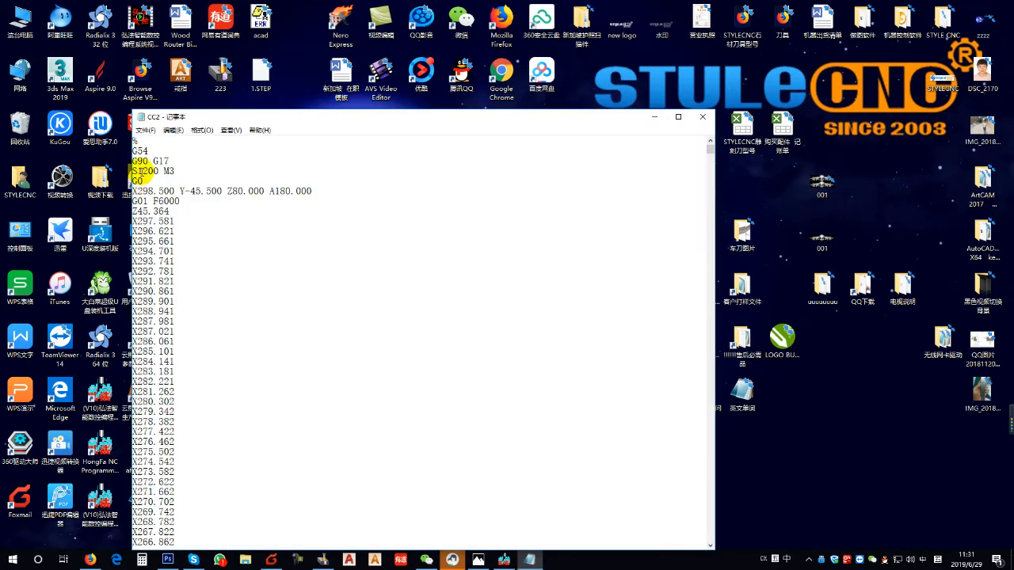
left_click_drag(133, 180, 471, 292)
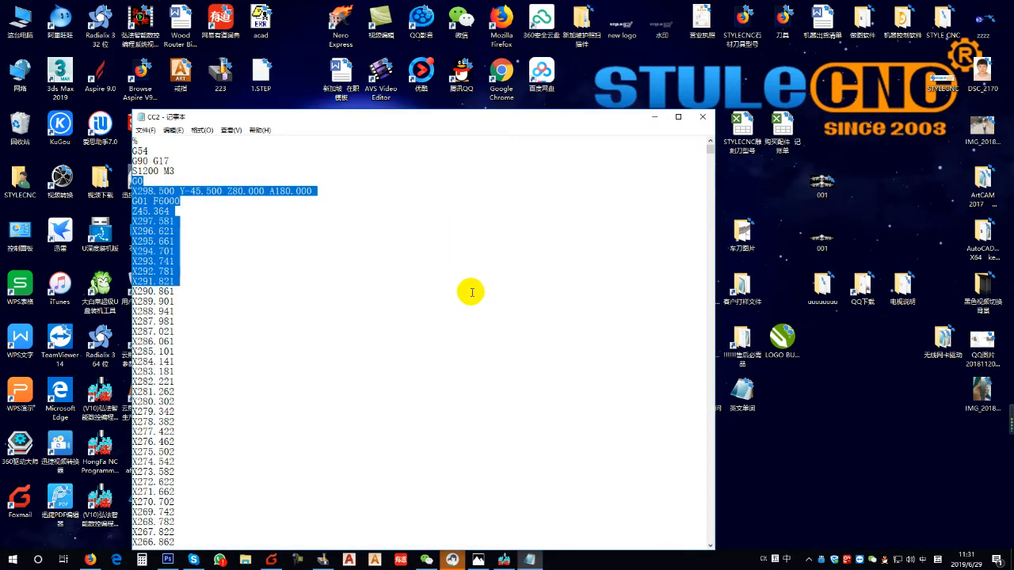
key("ctrl+shift+End")
scroll(653, 324, "up", 13)
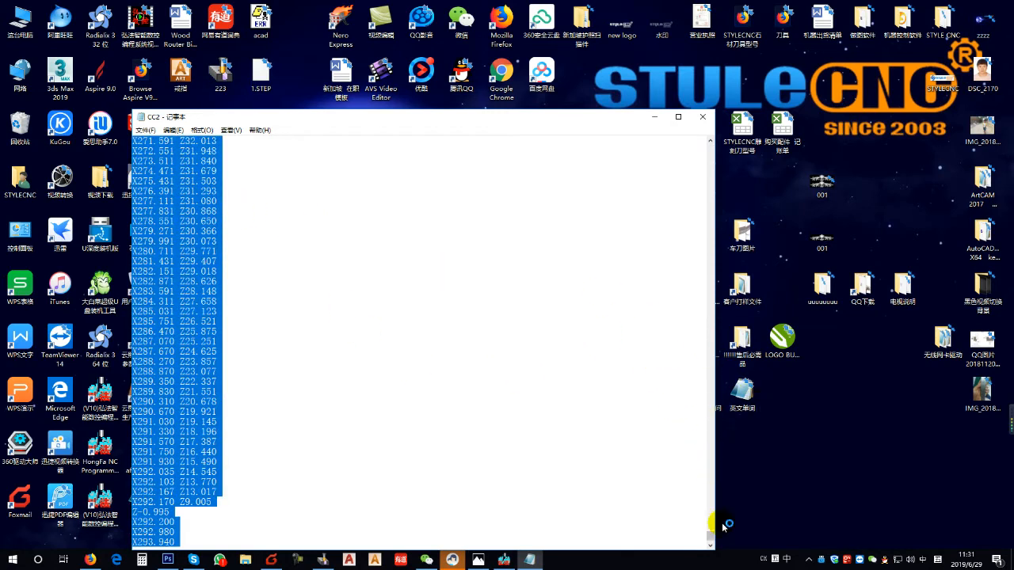
left_click_drag(708, 534, 711, 204)
left_click(363, 193)
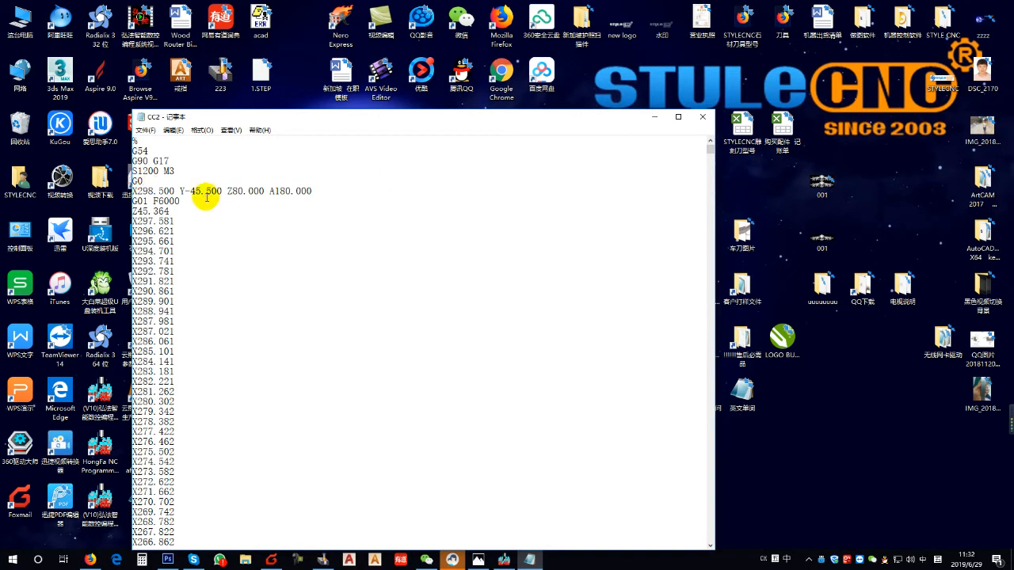
left_click_drag(709, 149, 711, 542)
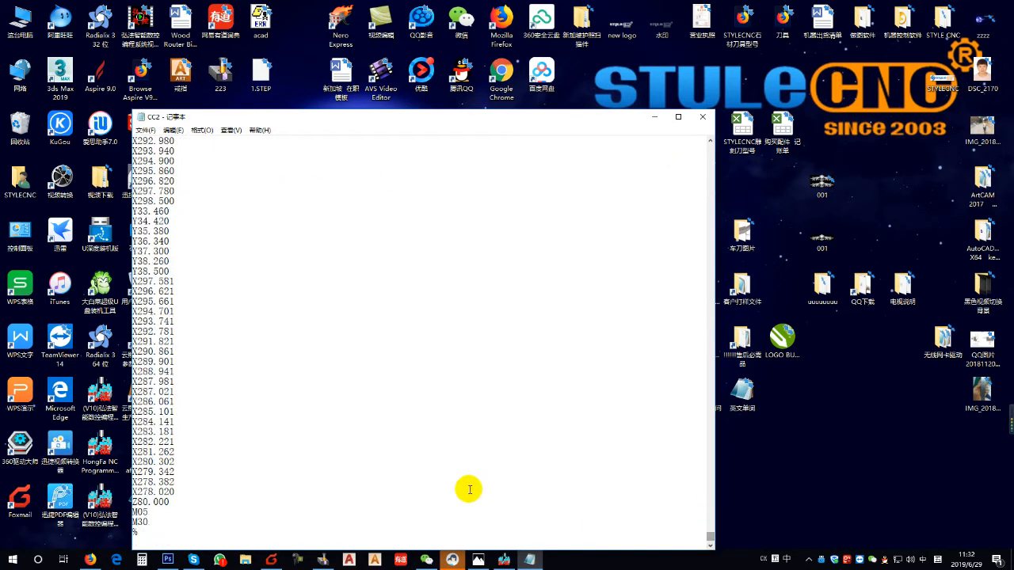
left_click(179, 509, "shift")
right_click(179, 507)
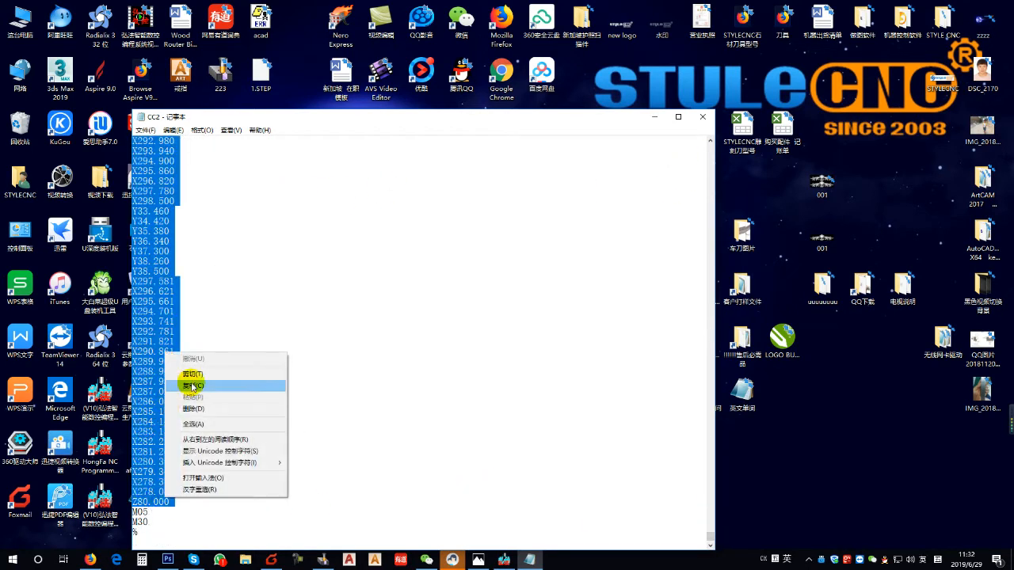
left_click(193, 385)
Paste the copied CC2 code into CC1 after its last Z80.000 line, before M05, and save CC1 on closing.
left_click(654, 116)
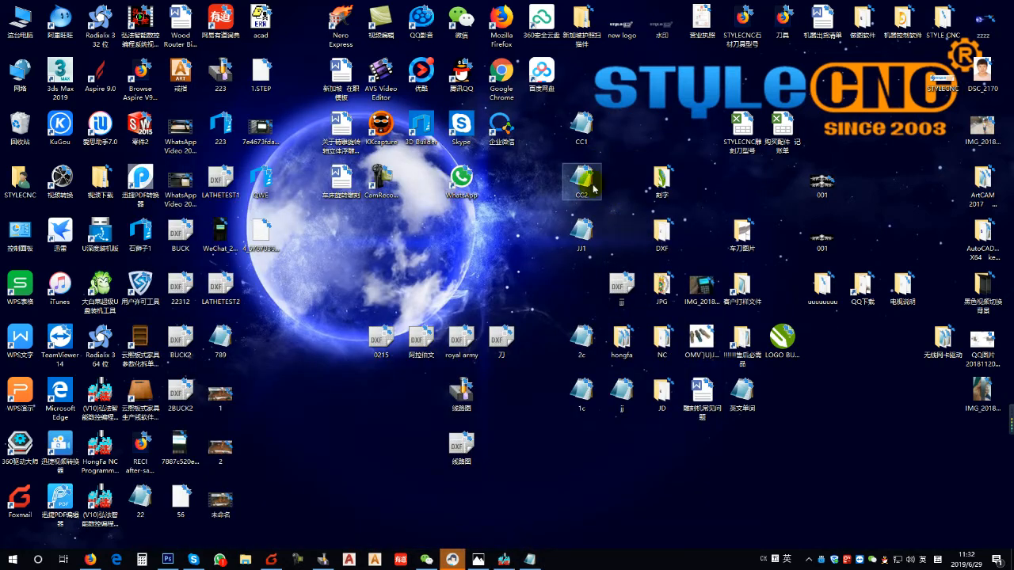
double_click(581, 125)
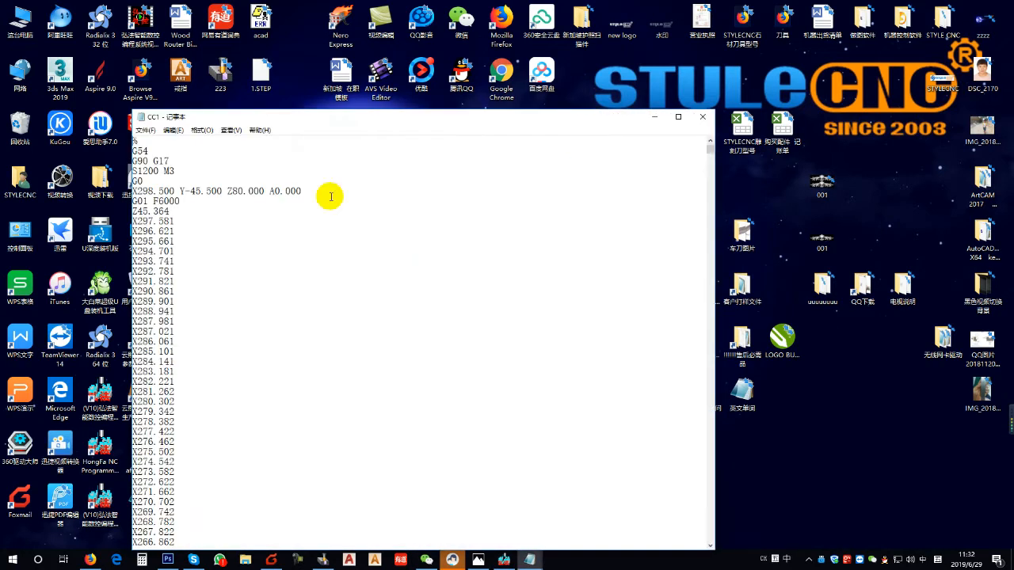
scroll(710, 150, "down", 20)
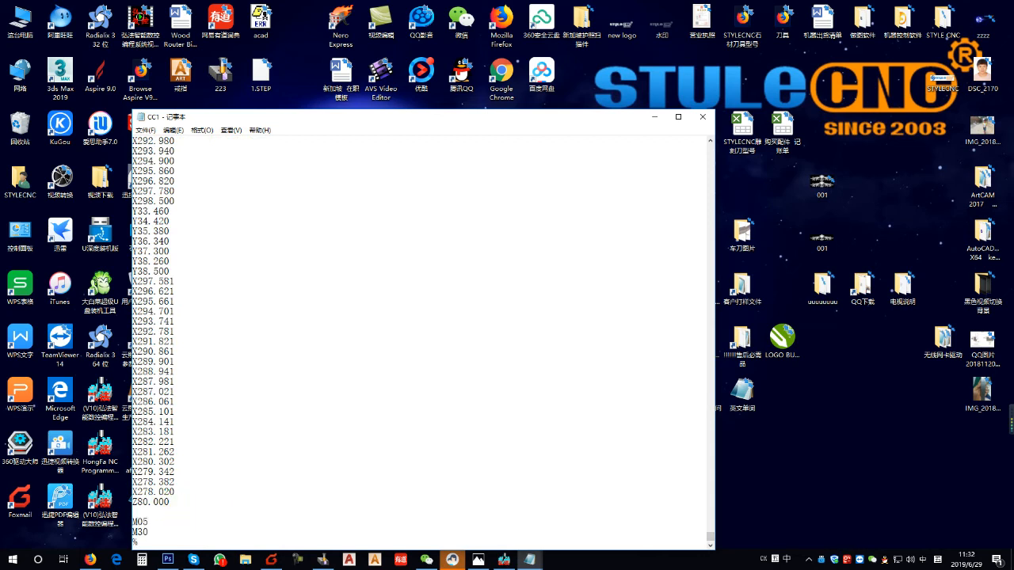
scroll(260, 484, "up", 2)
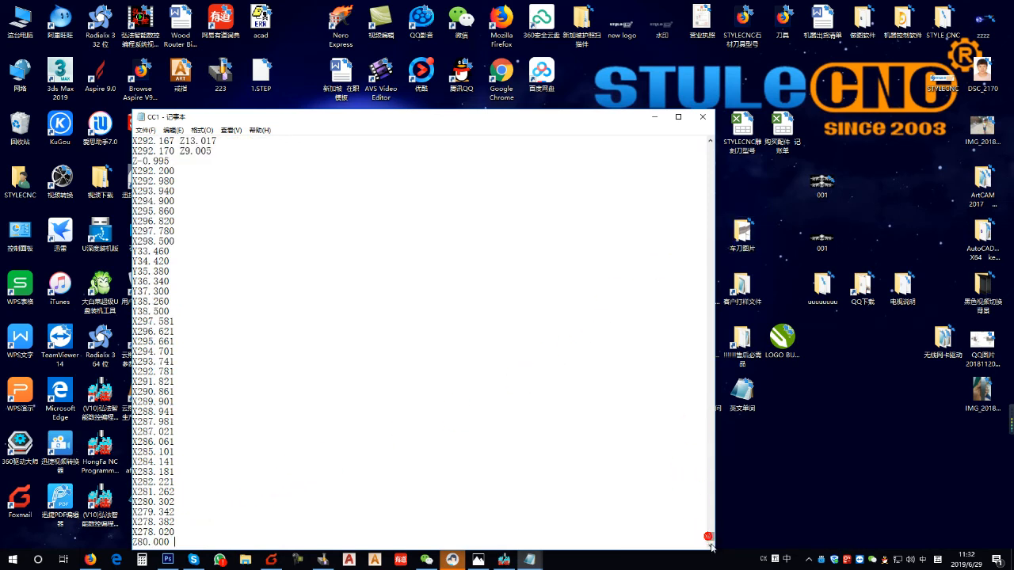
scroll(229, 487, "down", 2)
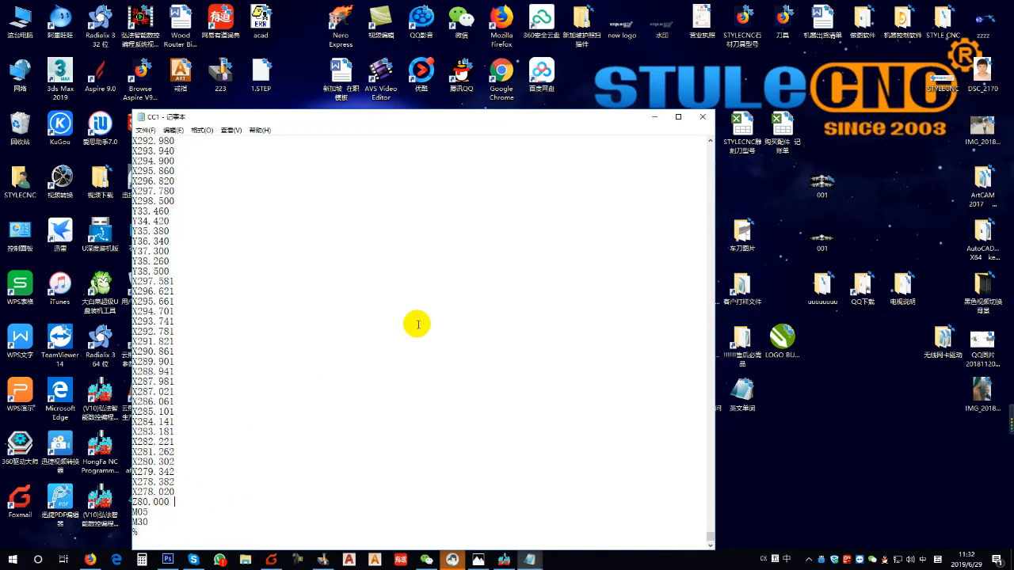
left_click(701, 116)
left_click(476, 286)
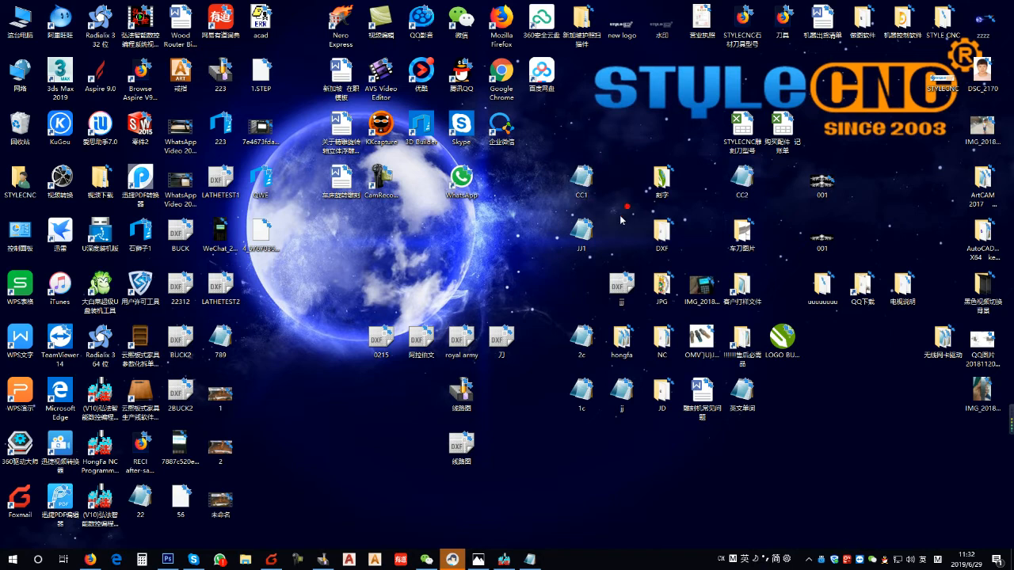
Open JJ1 in Notepad and examine the 4-axis finishing code from its opening lines to the end of the file.
double_click(585, 230)
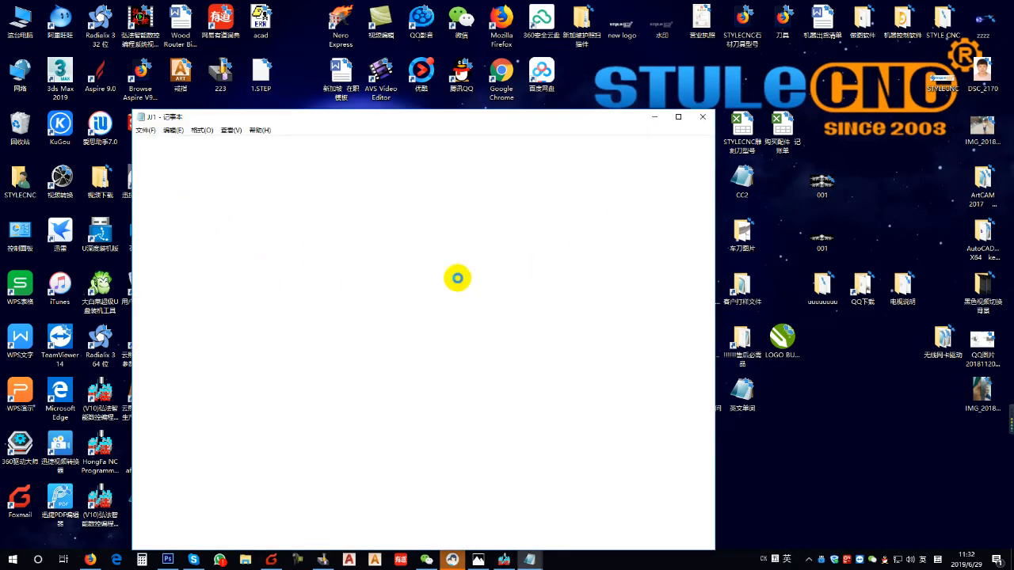
left_click_drag(262, 246, 299, 333)
left_click(411, 333)
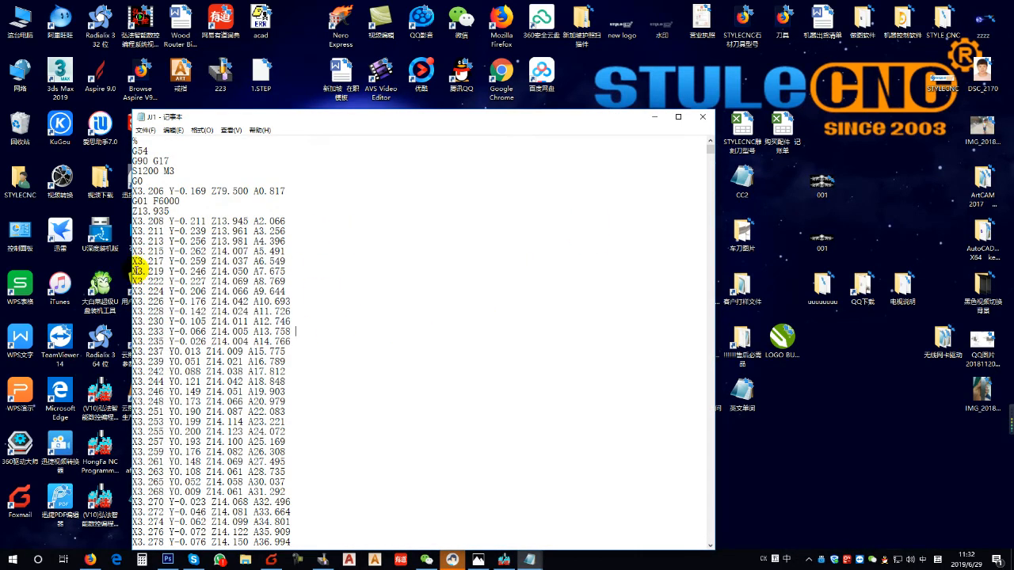
left_click_drag(290, 273, 310, 441)
scroll(375, 391, "down", 16)
left_click_drag(710, 151, 695, 510)
left_click_drag(221, 372, 388, 470)
scroll(543, 391, "down", 16)
left_click_drag(713, 511, 712, 545)
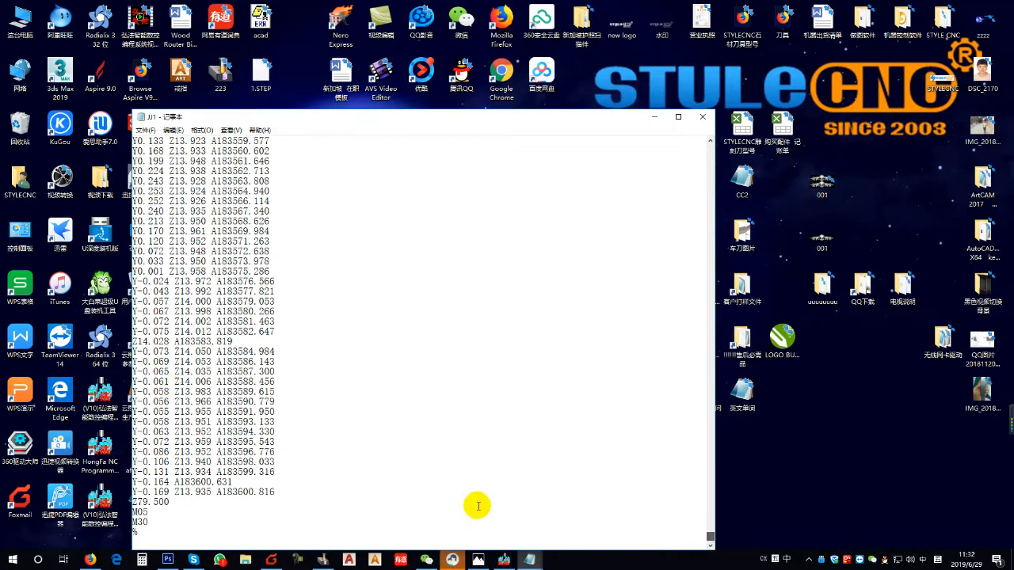
mouse_move(140, 369)
left_mouse_down()
mouse_move(303, 421)
mouse_move(326, 489)
mouse_move(135, 363)
left_mouse_up()
left_click(703, 117)
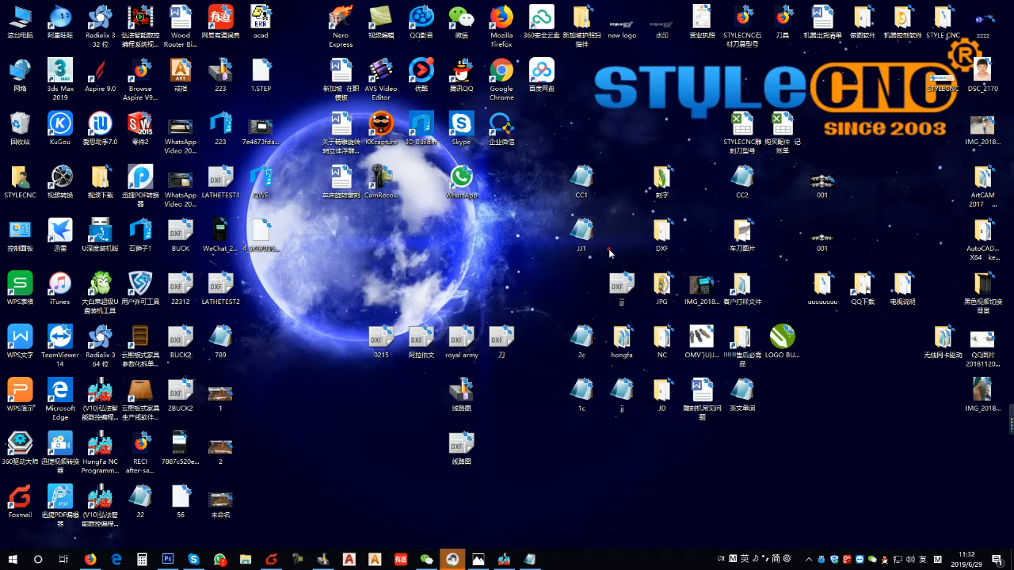
Copy the CC1 and JJ1 files from the desktop and open This PC.
left_click_drag(609, 251, 575, 179)
right_click(575, 179)
left_click(583, 381)
left_click(517, 264)
double_click(20, 20)
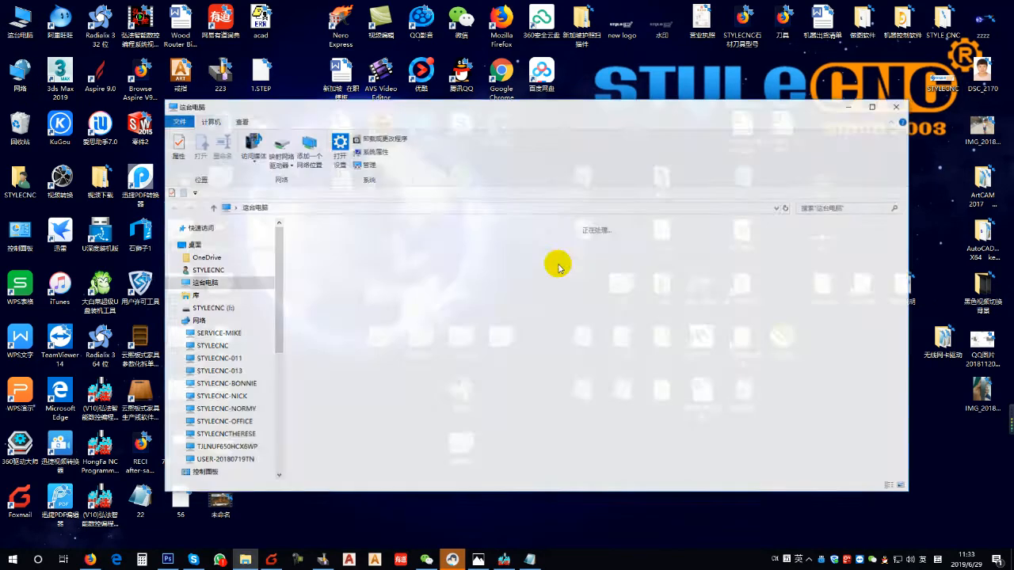